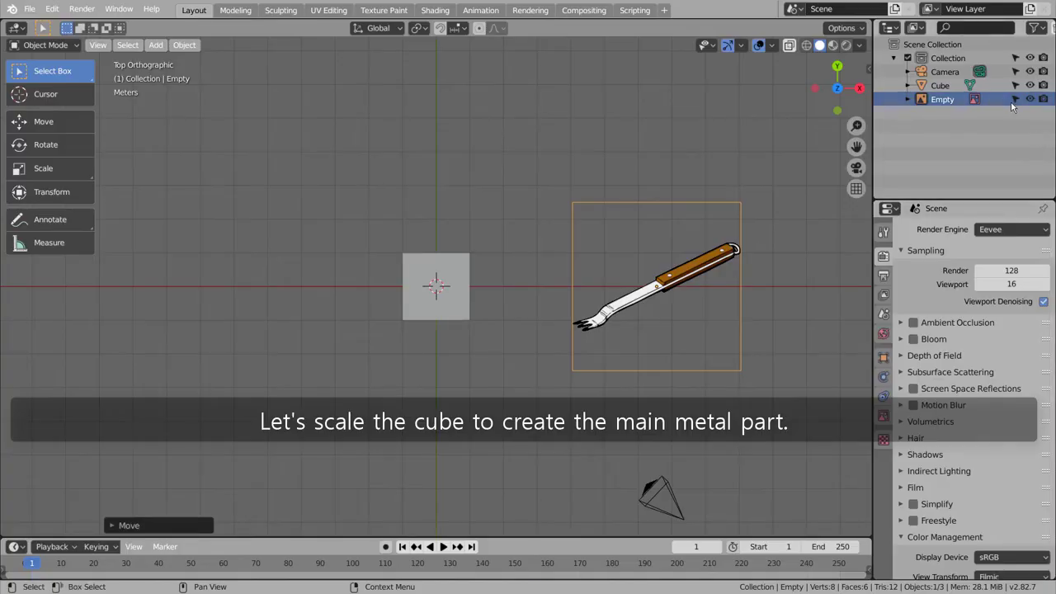
- Make the reference image unselectable and flatten the cube along the Z axis into a thin plate
{"action": "left_click", "coordinate": [535, 163]}
{"action": "left_click", "coordinate": [474, 214]}
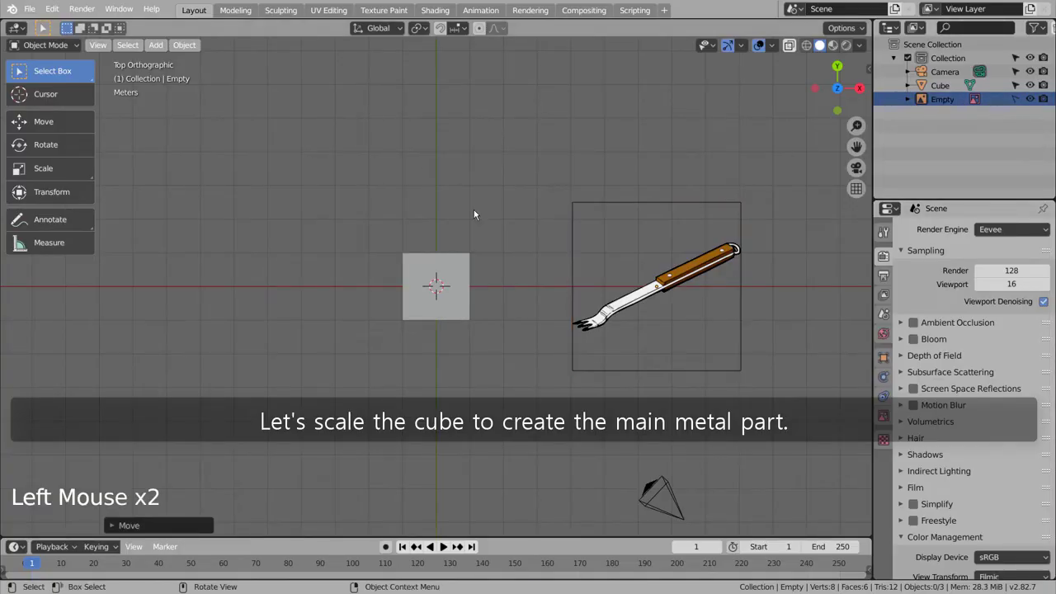
{"action": "left_click", "coordinate": [460, 286]}
{"action": "middle_click_drag", "start_coordinate": [516, 338], "coordinate": [536, 304]}
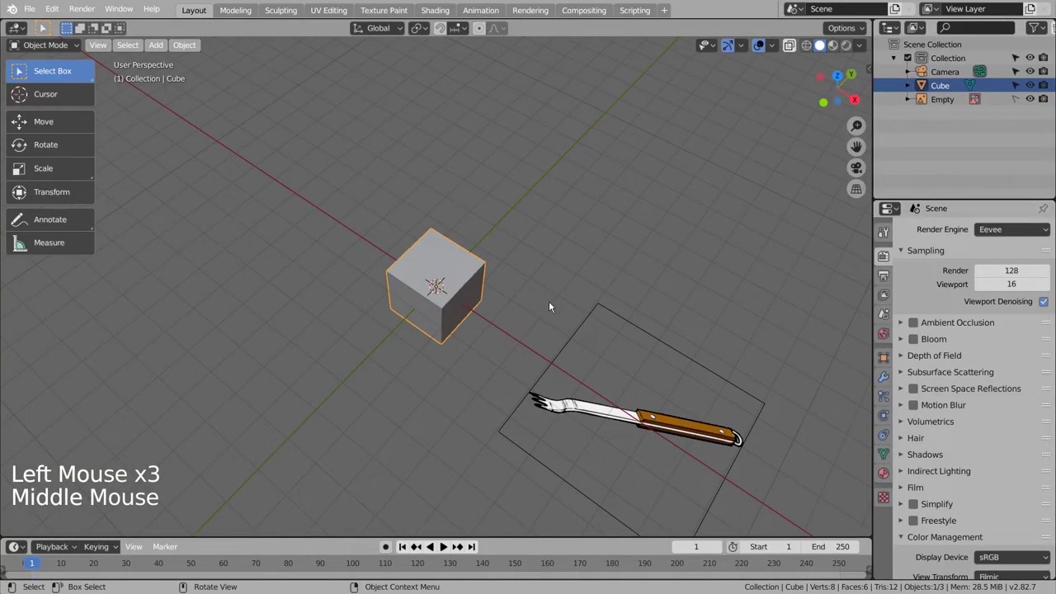
{"action": "key", "text": "s"}
{"action": "key", "text": "z"}
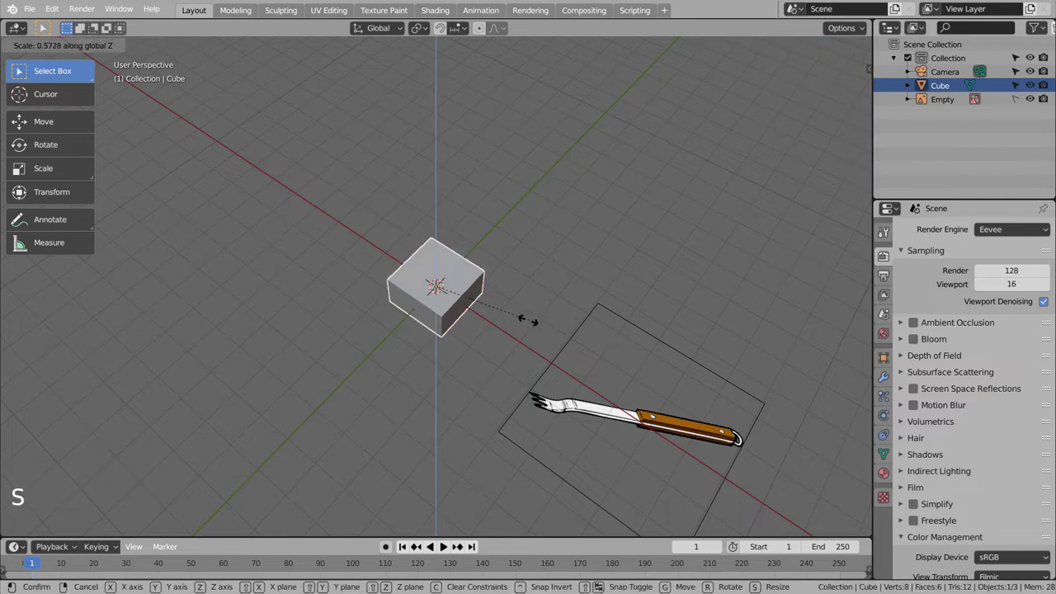
{"action": "left_click", "coordinate": [461, 311]}
- Narrow the plate along the X axis to about 0.39 of its width and make one more small scale adjustment
{"action": "key", "text": "s"}
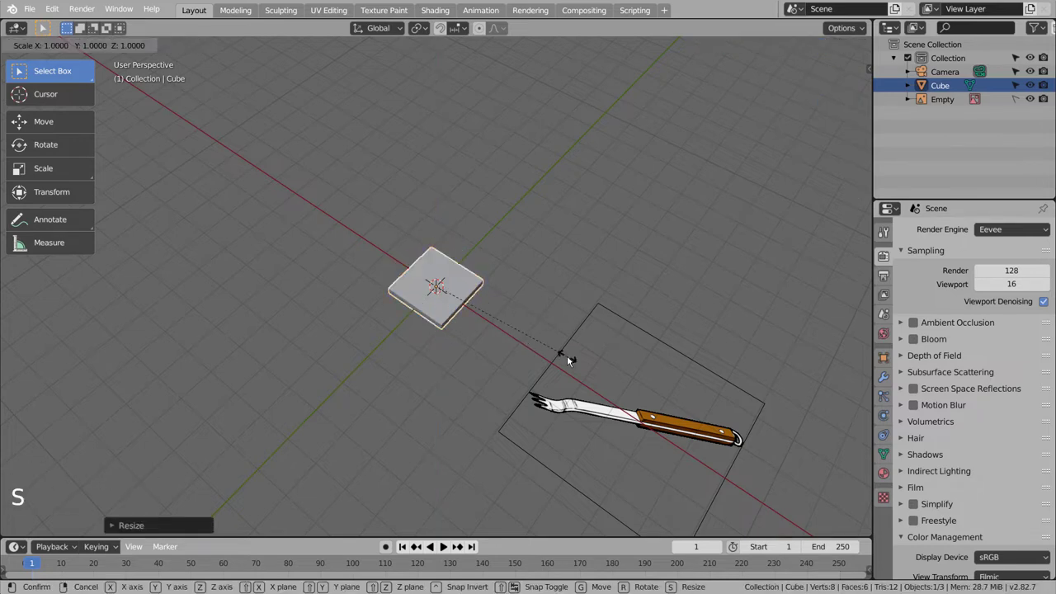
{"action": "key", "text": "x"}
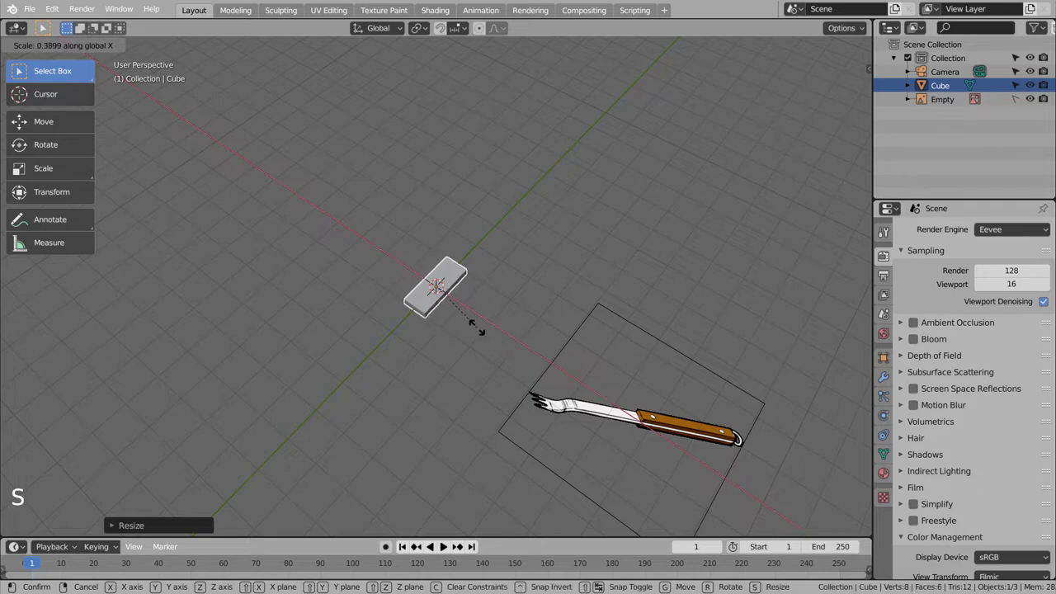
{"action": "left_click", "coordinate": [472, 327]}
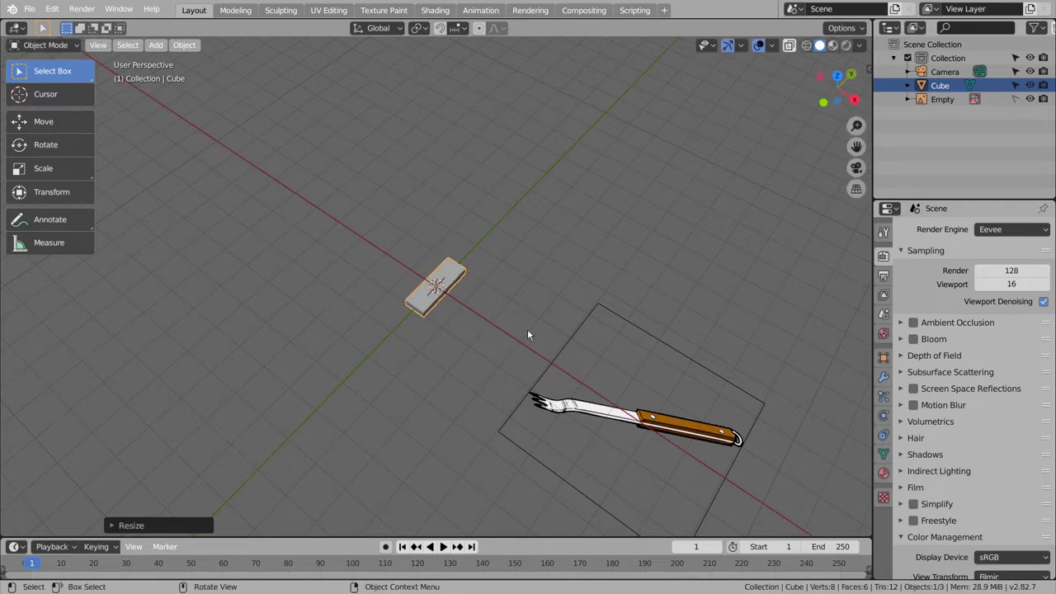
{"action": "middle_click_drag", "start_coordinate": [537, 342], "coordinate": [566, 370]}
{"action": "key", "text": "s"}
{"action": "left_click", "coordinate": [484, 350]}
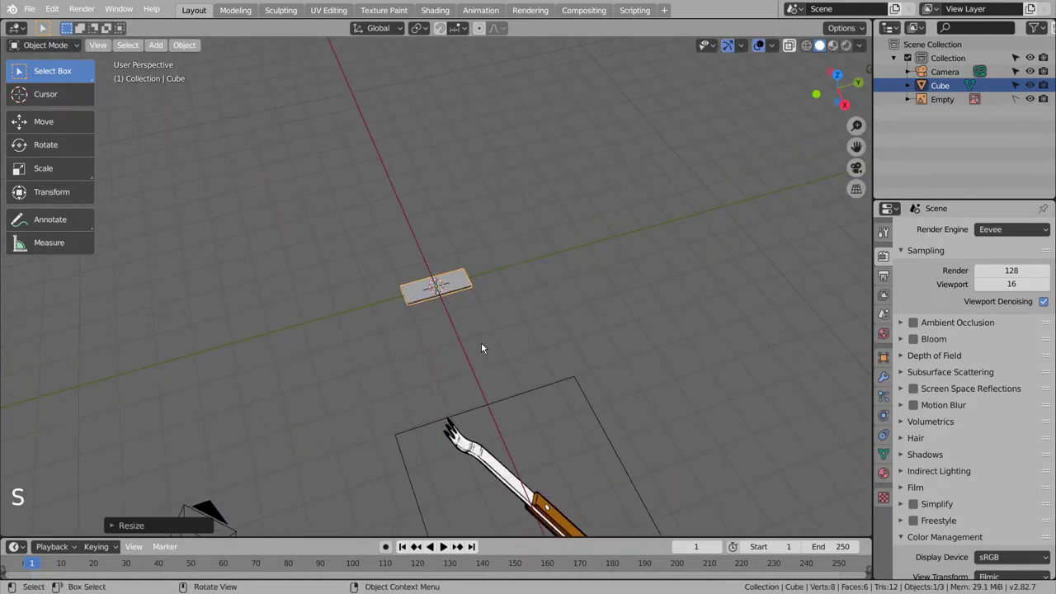
- Stretch the plate along the Y axis into a long, narrow strip
{"action": "middle_click_drag", "start_coordinate": [484, 350], "coordinate": [533, 384]}
{"action": "scroll", "coordinate": [505, 372], "scroll_direction": "down", "scroll_amount": 2}
{"action": "key", "text": "s"}
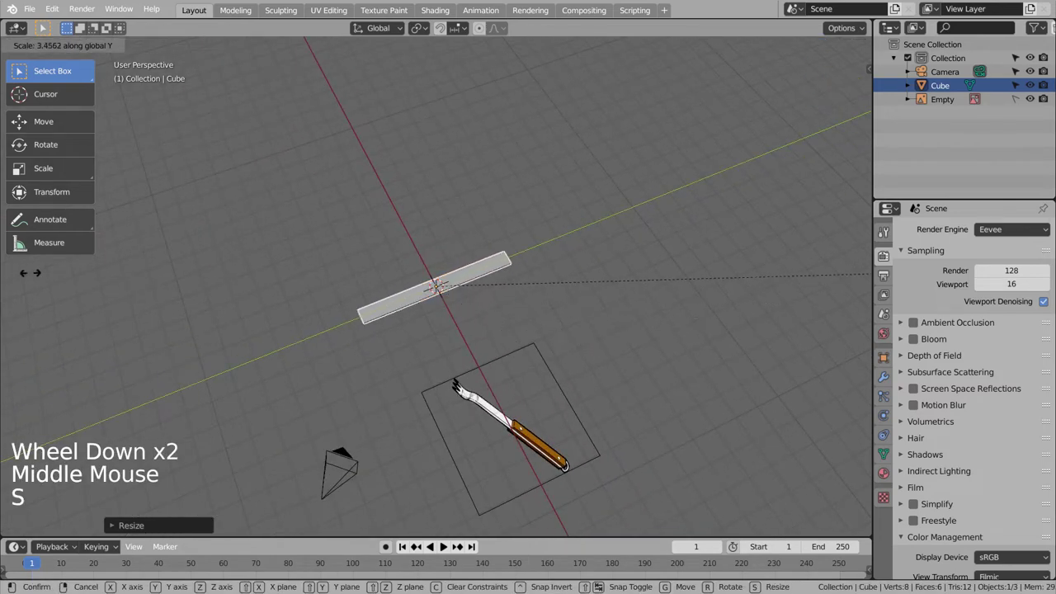
{"action": "left_click", "coordinate": [130, 264]}
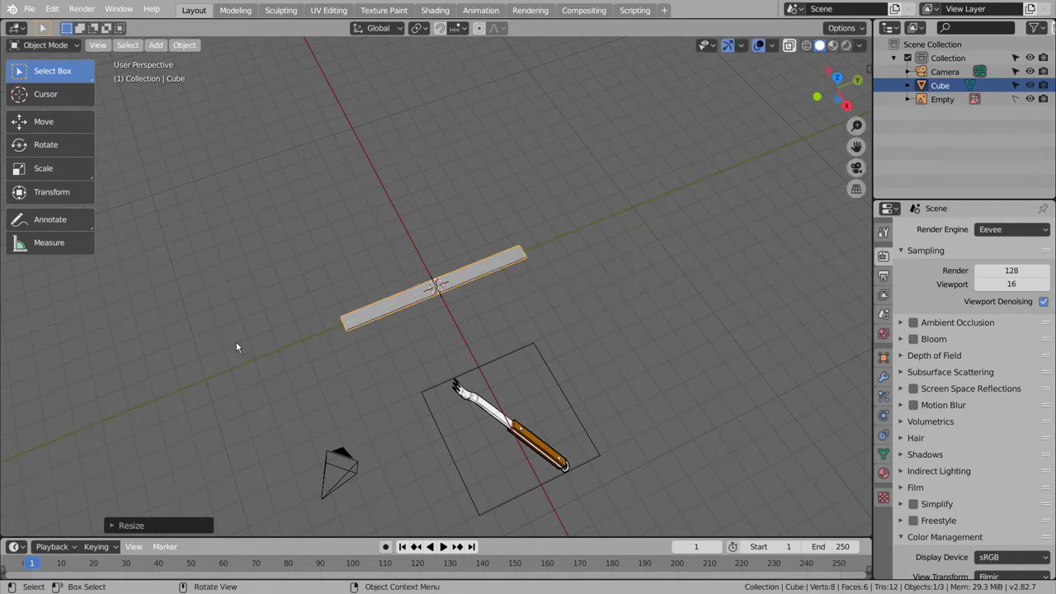
- In Edit Mode with face selection, extrude the strip's near end face outward by a short segment
{"action": "scroll", "coordinate": [370, 351], "scroll_direction": "up", "scroll_amount": 3}
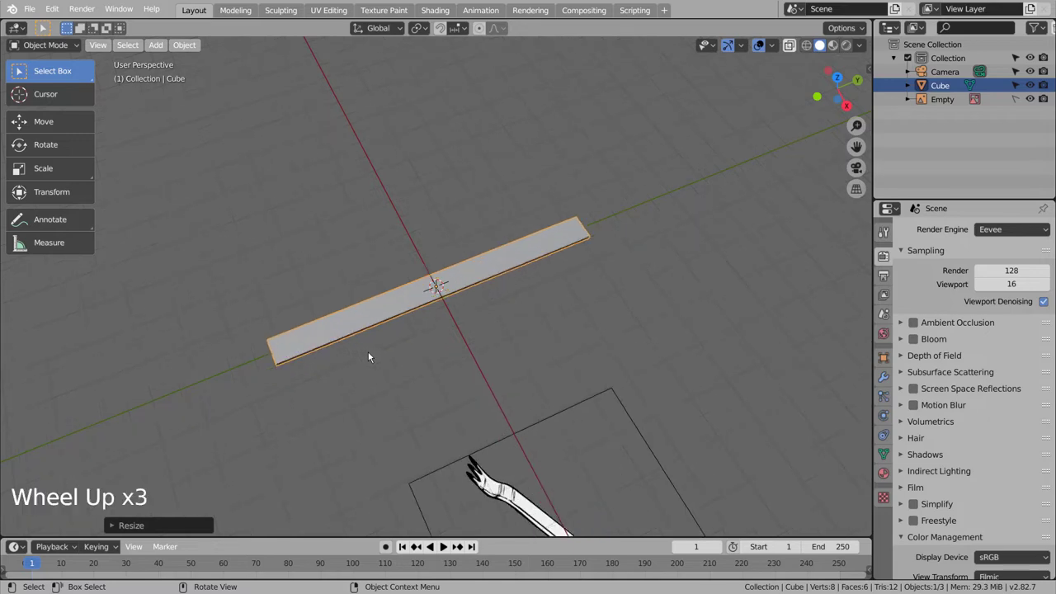
{"action": "middle_click_drag", "start_coordinate": [363, 354], "coordinate": [283, 357]}
{"action": "key", "text": "Tab"}
{"action": "key", "text": "3"}
{"action": "left_click", "coordinate": [284, 355]}
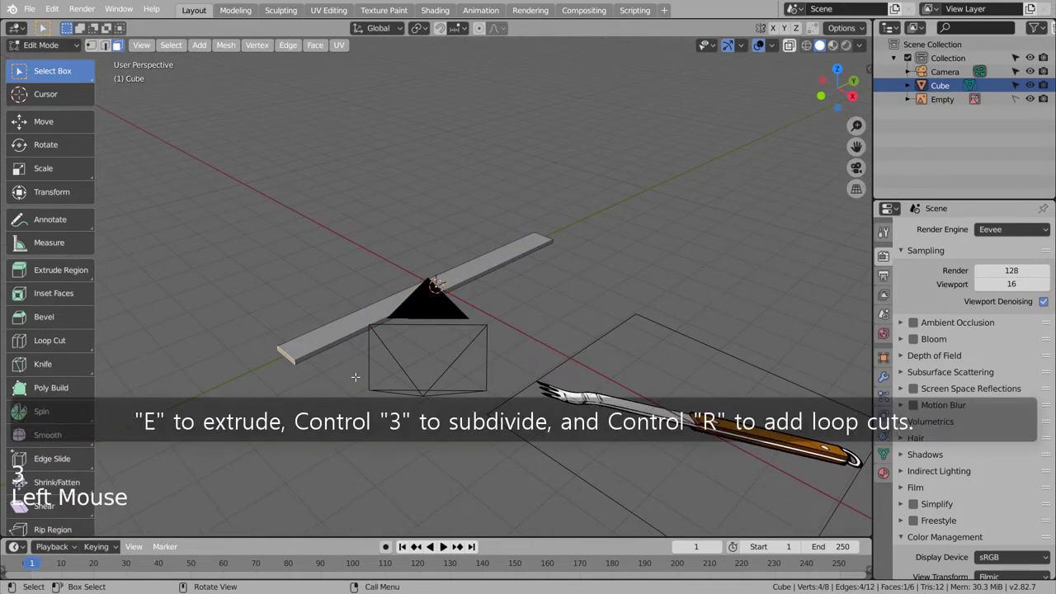
{"action": "key", "text": "e"}
{"action": "left_click", "coordinate": [344, 380]}
- In the right side view, raise the extruded end face by about 0.15 m and lower it by about 0.05 m along Z
{"action": "key", "text": "KP_3"}
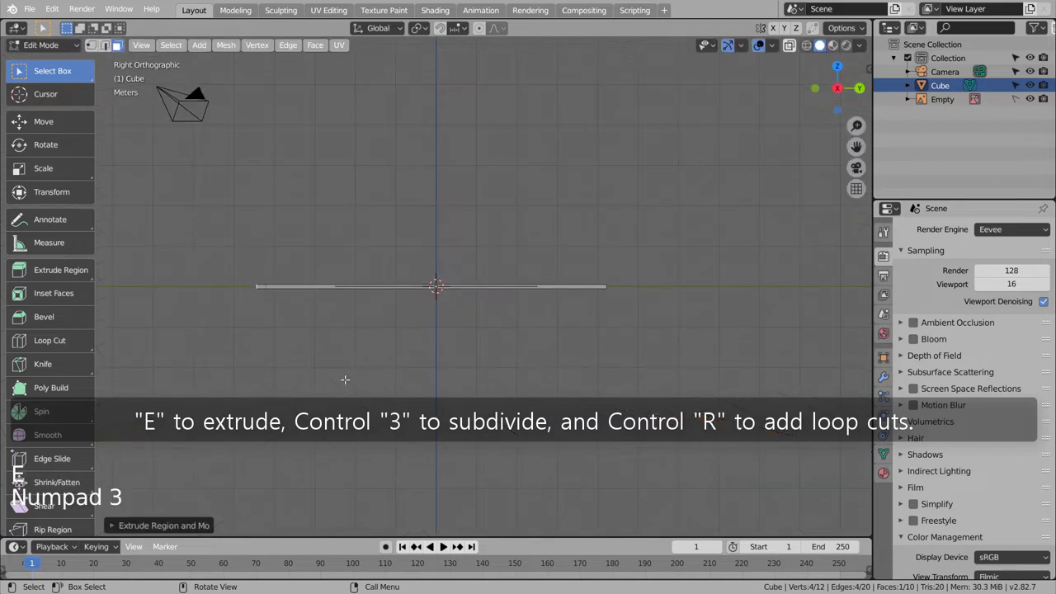
{"action": "key", "text": "g"}
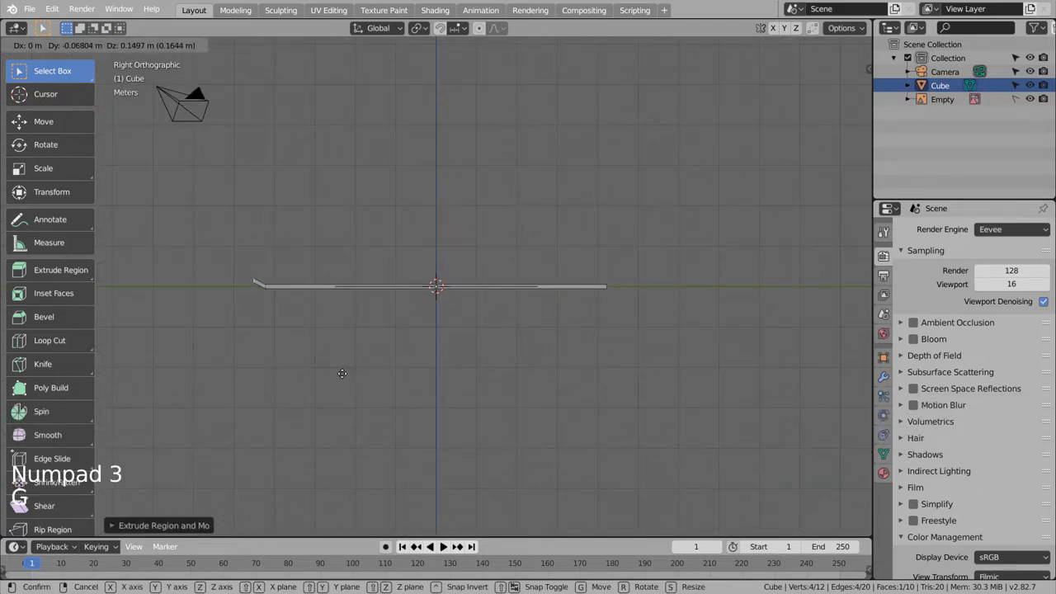
{"action": "left_click", "coordinate": [340, 375]}
{"action": "middle_click_drag", "start_coordinate": [340, 375], "coordinate": [396, 401]}
{"action": "key", "text": "KP_3"}
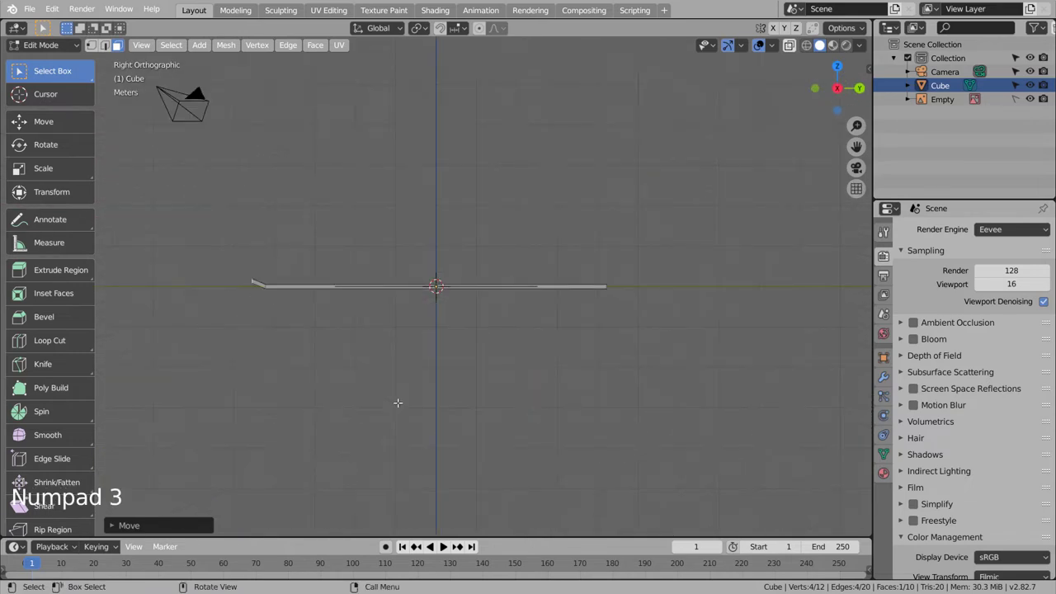
{"action": "key", "text": "g"}
{"action": "key", "text": "z"}
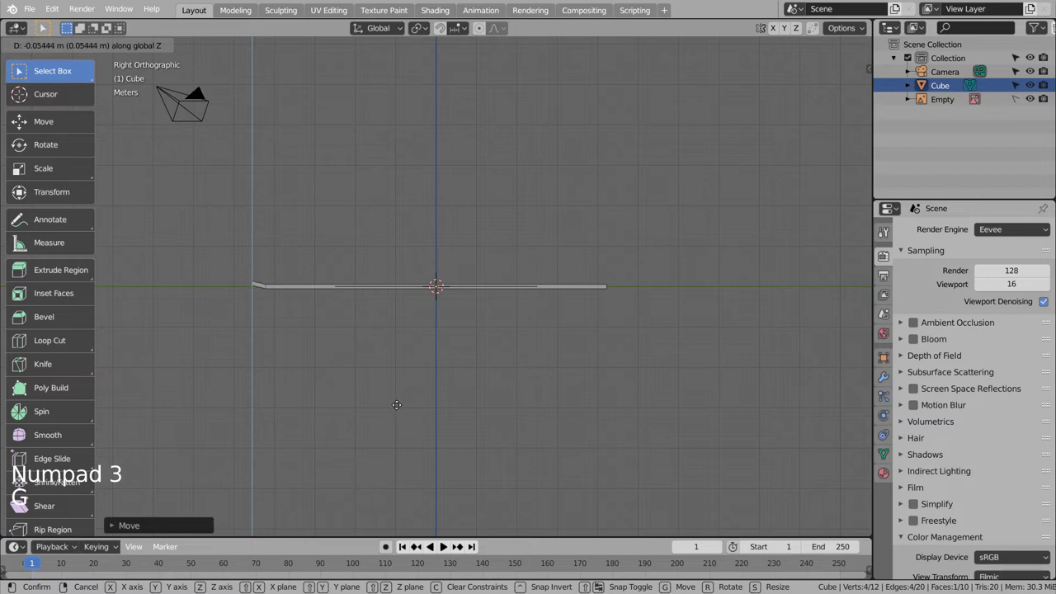
{"action": "left_click", "coordinate": [396, 405]}
- Extrude the raised end face outward again and lower the new end about 0.04 m along Z
{"action": "key", "text": "e"}
{"action": "left_click", "coordinate": [377, 405]}
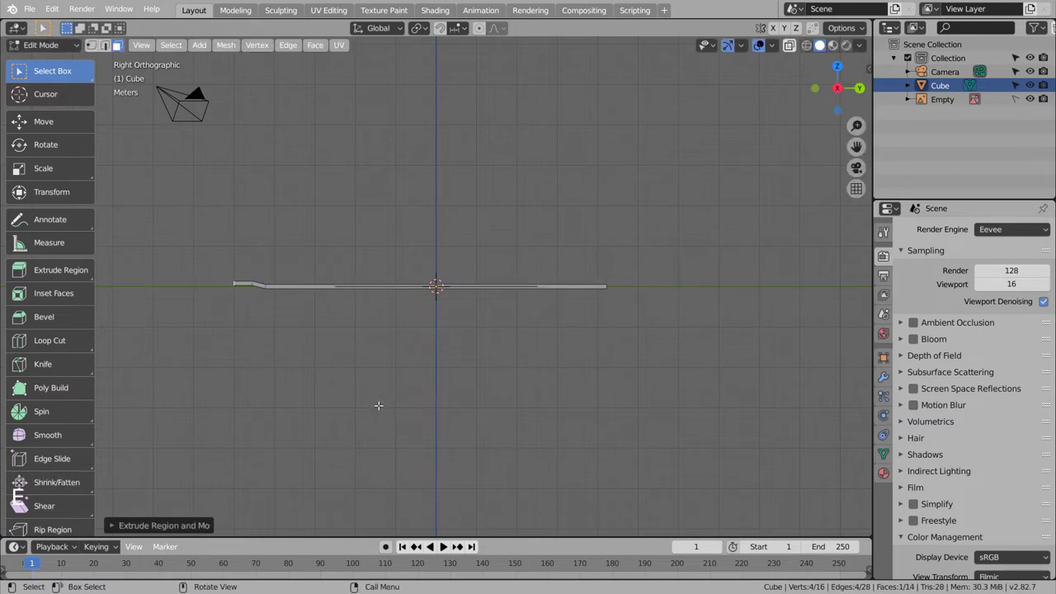
{"action": "key", "text": "g"}
{"action": "key", "text": "z"}
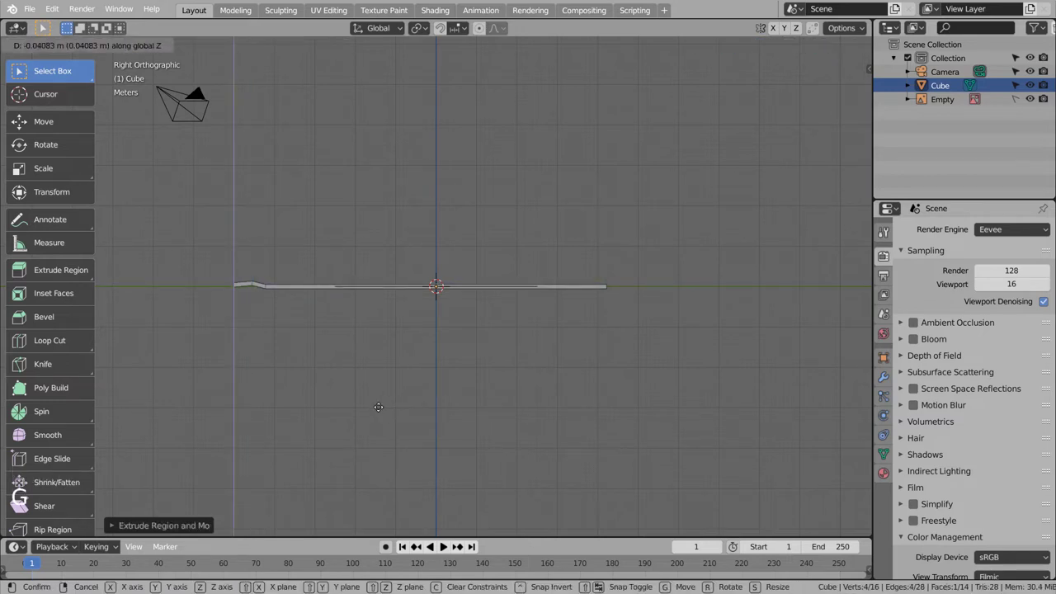
{"action": "left_click", "coordinate": [378, 407]}
- Extrude the end face of the bent section another 0.46 m or so along its normal
{"action": "mouse_move", "coordinate": [378, 409]}
{"action": "middle_mouse_down"}
{"action": "mouse_move", "coordinate": [377, 393]}
{"action": "mouse_move", "coordinate": [383, 403]}
{"action": "middle_mouse_up"}
{"action": "key", "text": "e"}
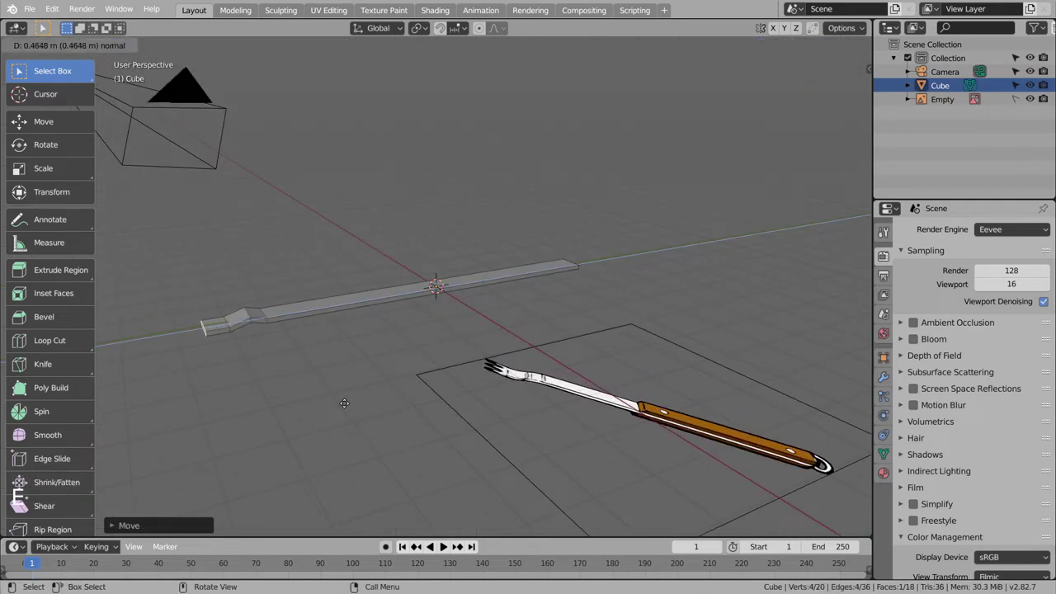
{"action": "left_click", "coordinate": [344, 402]}
- Add two evenly spaced loop cuts running lengthwise along the strip
{"action": "middle_click_drag", "start_coordinate": [344, 403], "coordinate": [404, 388]}
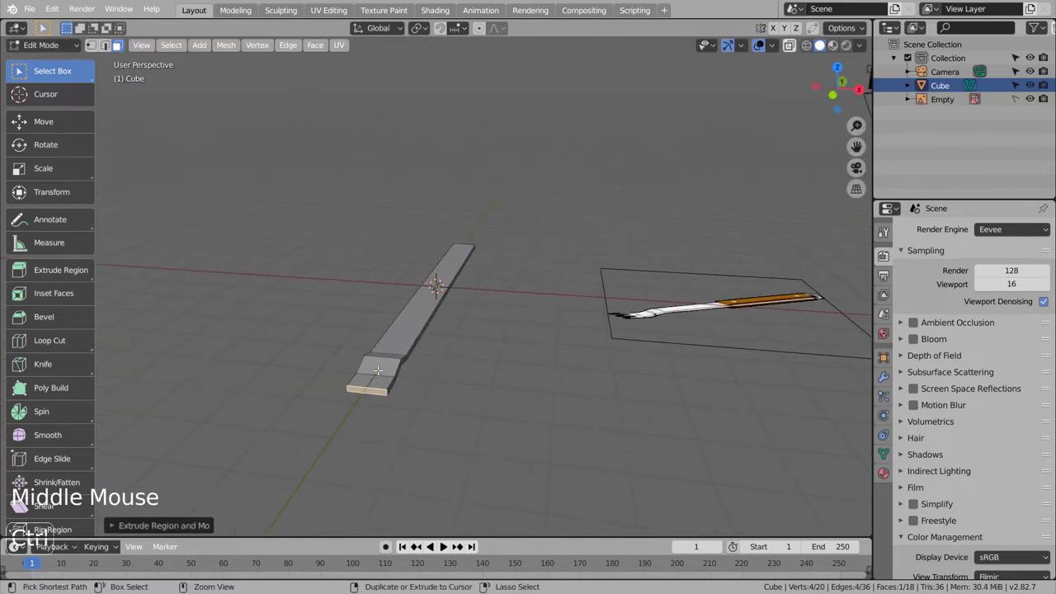
{"action": "key", "text": "ctrl+r"}
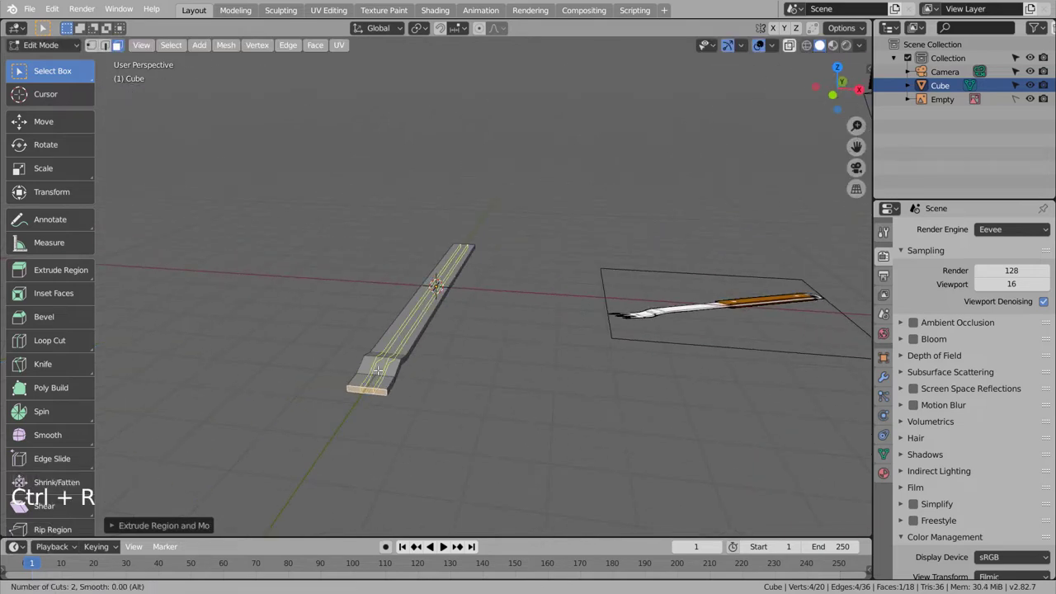
{"action": "left_click", "coordinate": [377, 371]}
- Apply level 3 subdivision to the strip in Object Mode and return to Edit Mode
{"action": "key", "text": "Tab"}
{"action": "key", "text": "ctrl+3"}
{"action": "key", "text": "Tab"}
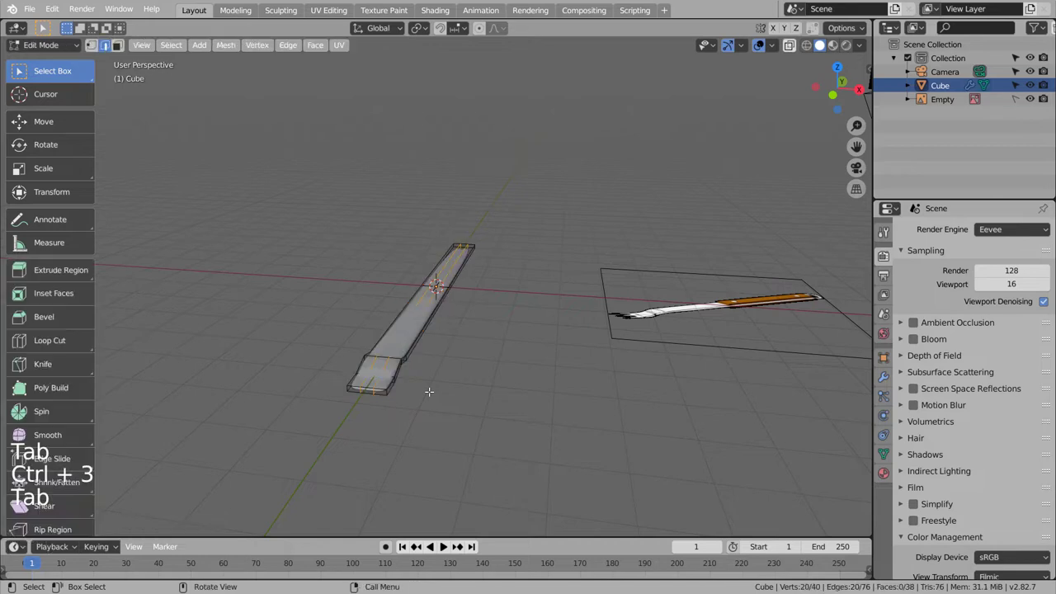
- Try to add a lengthwise loop cut near one side edge of the strip
{"action": "mouse_move", "coordinate": [444, 375]}
{"action": "middle_mouse_down"}
{"action": "mouse_move", "coordinate": [433, 367]}
{"action": "mouse_move", "coordinate": [450, 359]}
{"action": "middle_mouse_up"}
{"action": "key", "text": "ctrl+r"}
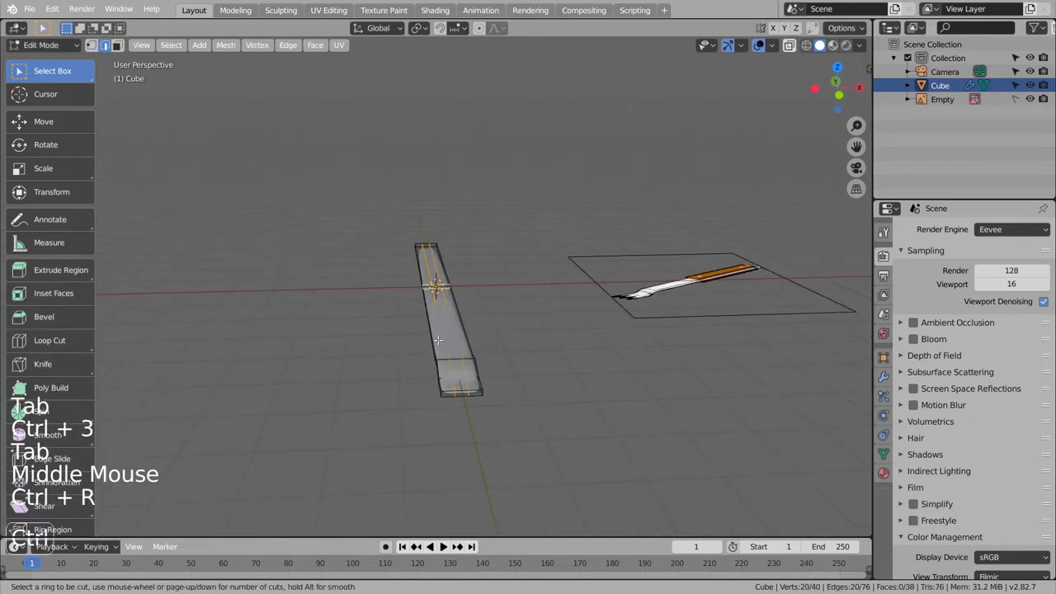
{"action": "left_click", "coordinate": [426, 244]}
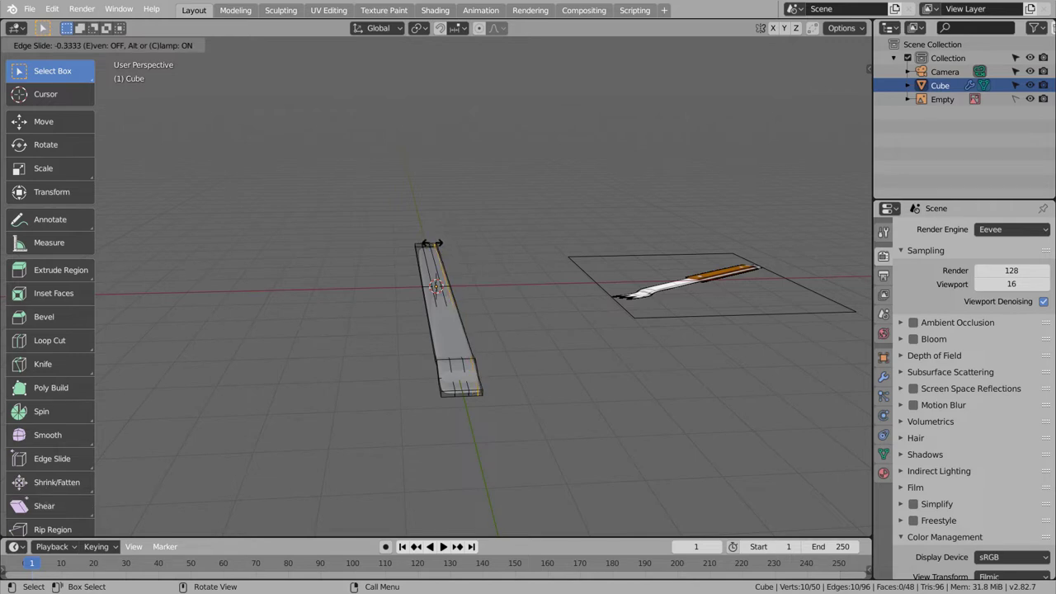
{"action": "left_click", "coordinate": [431, 244]}
{"action": "key", "text": "ctrl+z"}
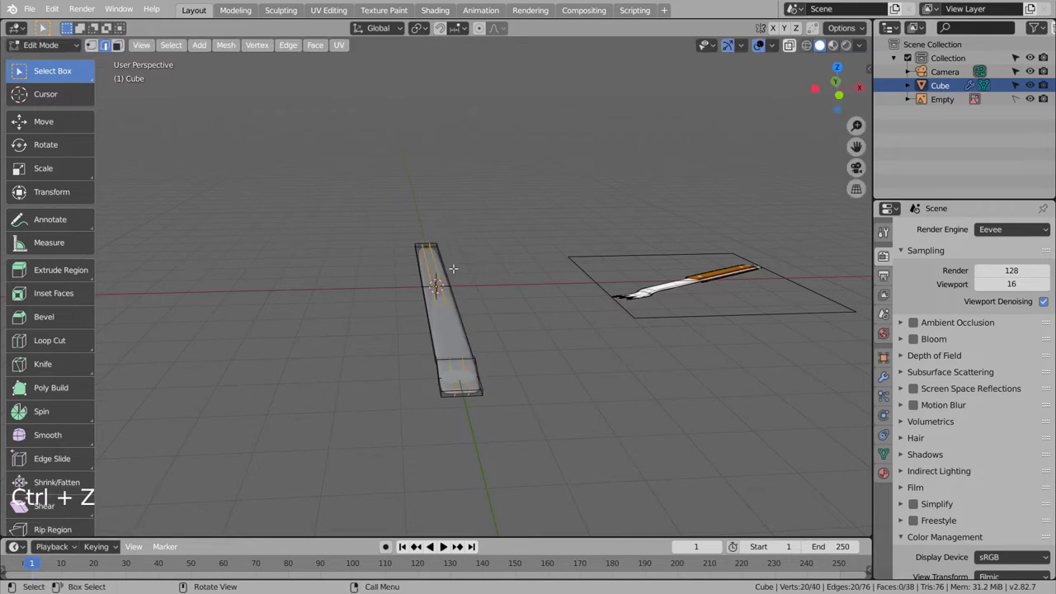
- Select the three faces at the strip's bent end and set the transform pivot point to Individual Origins
{"action": "middle_click_drag", "start_coordinate": [503, 433], "coordinate": [481, 420]}
{"action": "key", "text": "3"}
{"action": "scroll", "coordinate": [455, 396], "scroll_direction": "up", "scroll_amount": 2}
{"action": "left_click", "coordinate": [402, 416]}
{"action": "left_click", "coordinate": [364, 416], "text": "shift"}
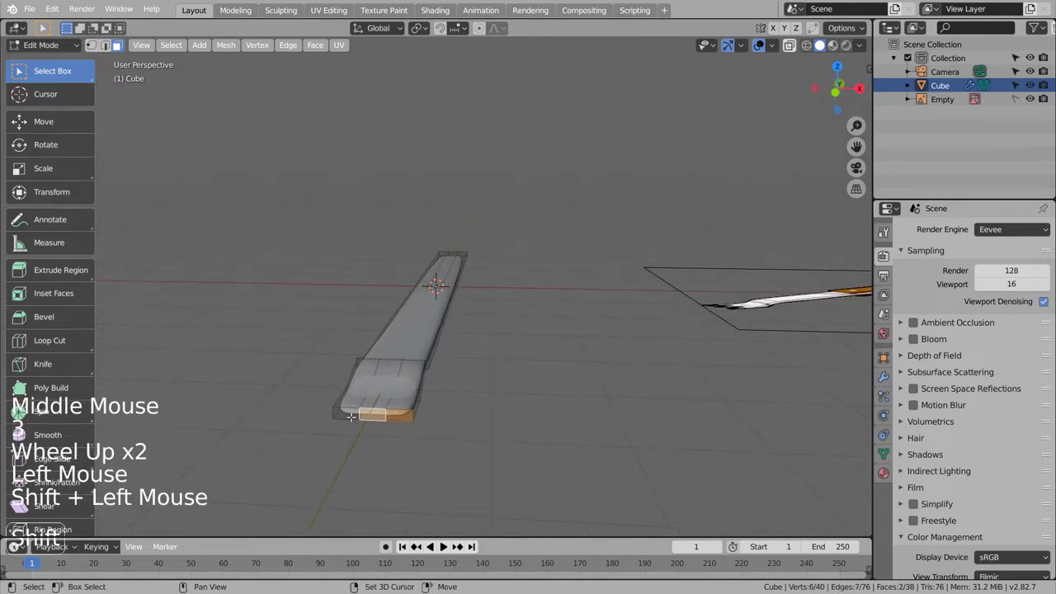
{"action": "left_click", "coordinate": [345, 413], "text": "shift"}
{"action": "middle_click_drag", "start_coordinate": [499, 404], "coordinate": [484, 412]}
{"action": "scroll", "coordinate": [480, 411], "scroll_direction": "down", "scroll_amount": 2}
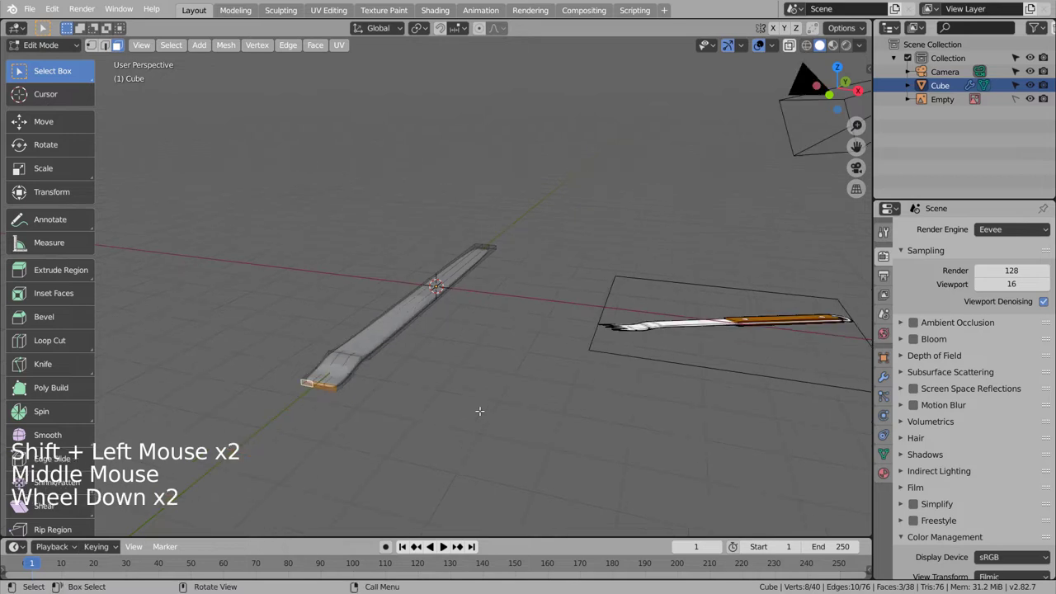
{"action": "left_click", "coordinate": [376, 28]}
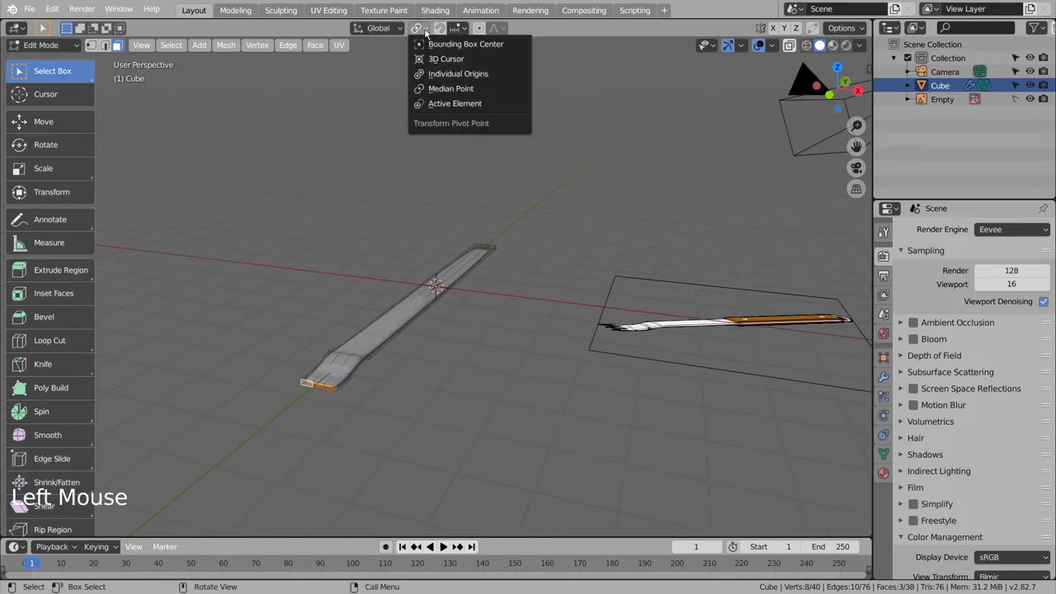
{"action": "left_click", "coordinate": [418, 28]}
{"action": "left_click", "coordinate": [445, 73]}
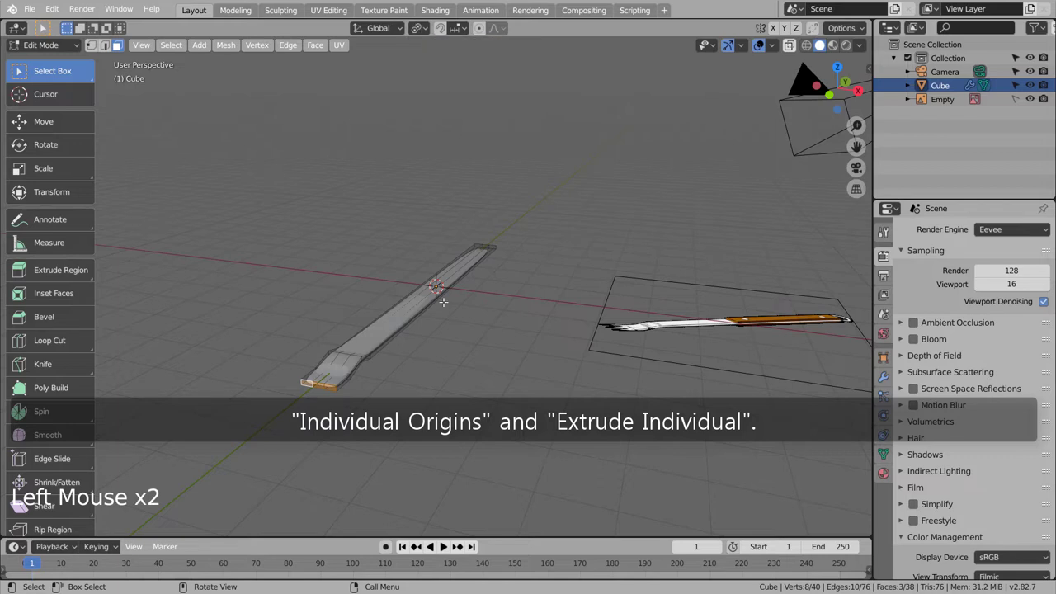
- Extrude the three selected end faces outward with Extrude Individual to form the fork's prongs
{"action": "left_click_drag", "start_coordinate": [74, 278], "coordinate": [90, 356]}
{"action": "mouse_move", "coordinate": [274, 422]}
{"action": "left_mouse_down"}
{"action": "mouse_move", "coordinate": [263, 431]}
{"action": "mouse_move", "coordinate": [286, 421]}
{"action": "left_mouse_up"}
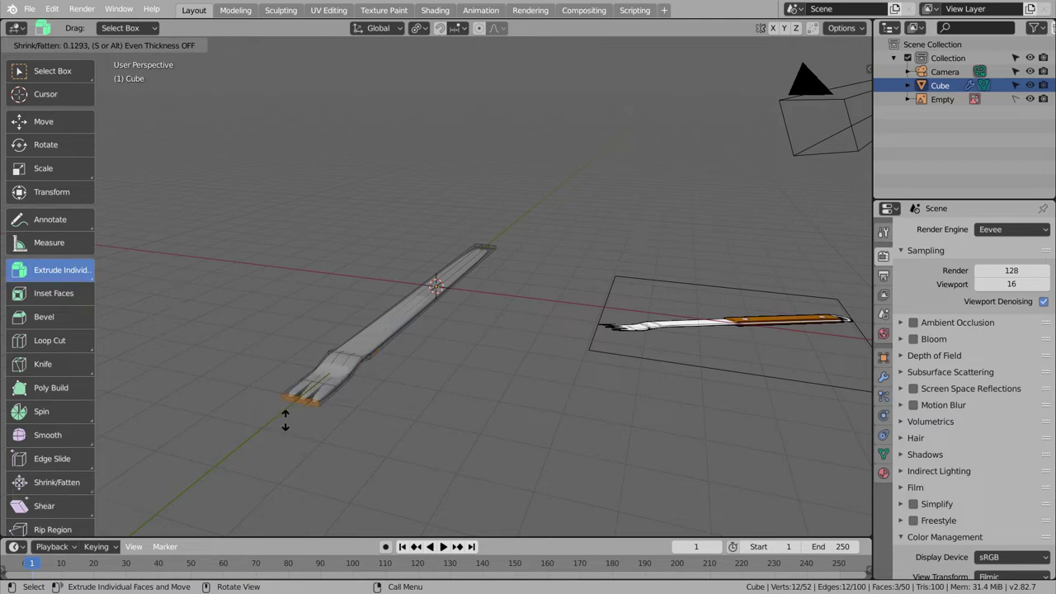
{"action": "left_click_drag", "start_coordinate": [286, 419], "coordinate": [242, 443]}
- Scale the three prong end faces down around their own origins to taper the prongs
{"action": "middle_click_drag", "start_coordinate": [243, 443], "coordinate": [723, 386]}
{"action": "middle_click_drag", "start_coordinate": [489, 384], "coordinate": [599, 397]}
{"action": "scroll", "coordinate": [511, 387], "scroll_direction": "up", "scroll_amount": 2}
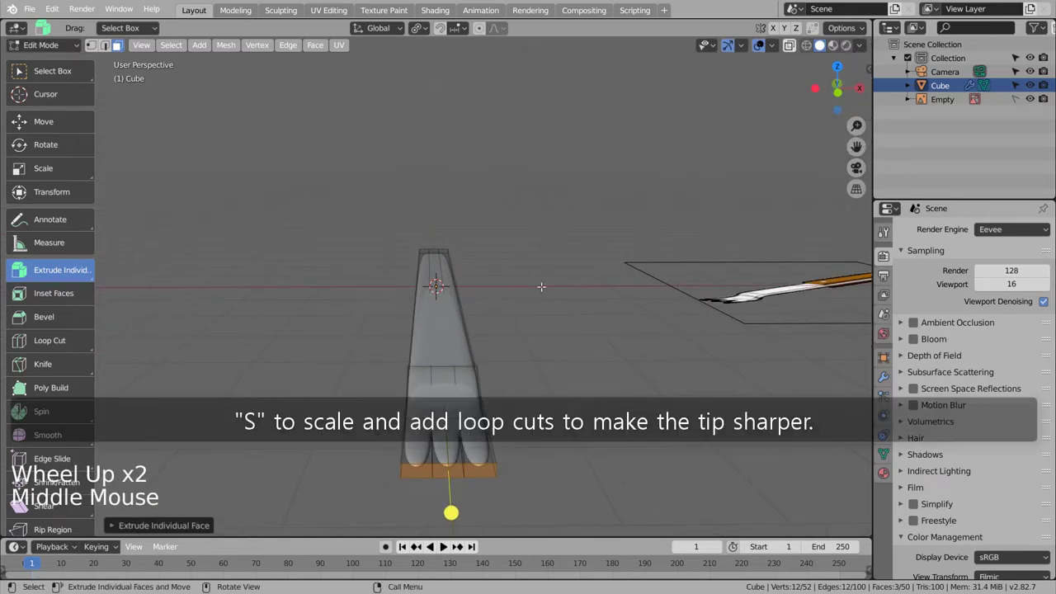
{"action": "key", "text": "s"}
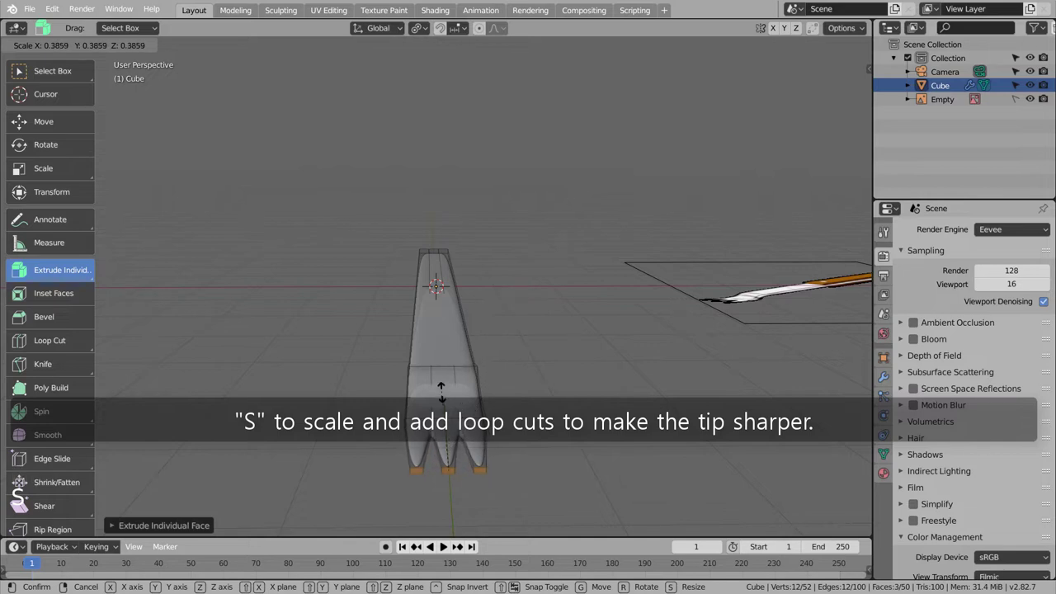
{"action": "left_click", "coordinate": [429, 410]}
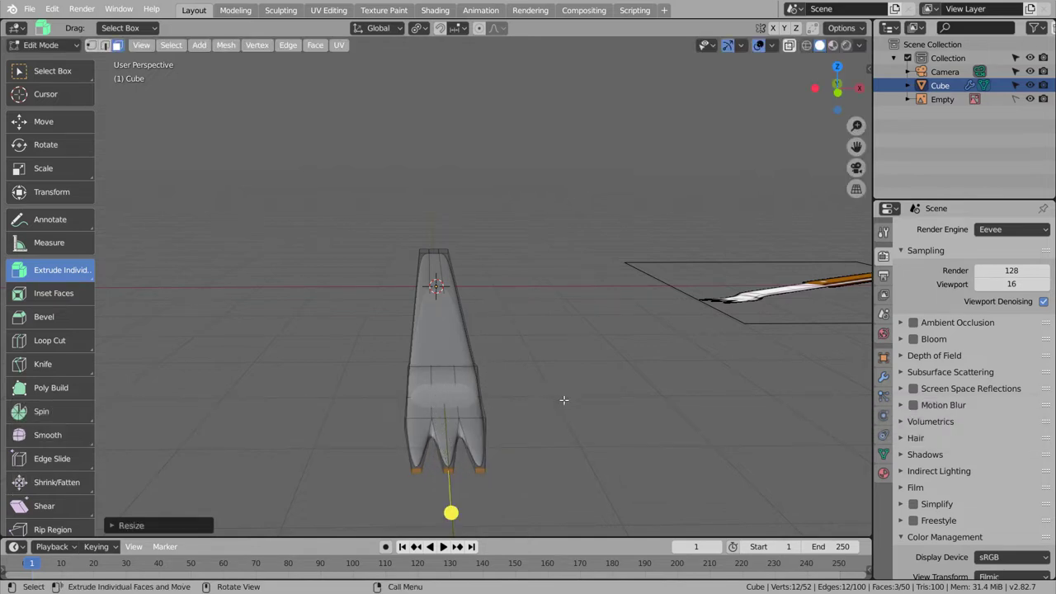
- Add a loop cut around the middle prong and slide it close to the prong's base
{"action": "middle_click_drag", "start_coordinate": [448, 511], "coordinate": [422, 385]}
{"action": "middle_click_drag", "start_coordinate": [210, 428], "coordinate": [334, 373], "text": "shift"}
{"action": "scroll", "coordinate": [334, 373], "scroll_direction": "up", "scroll_amount": 2}
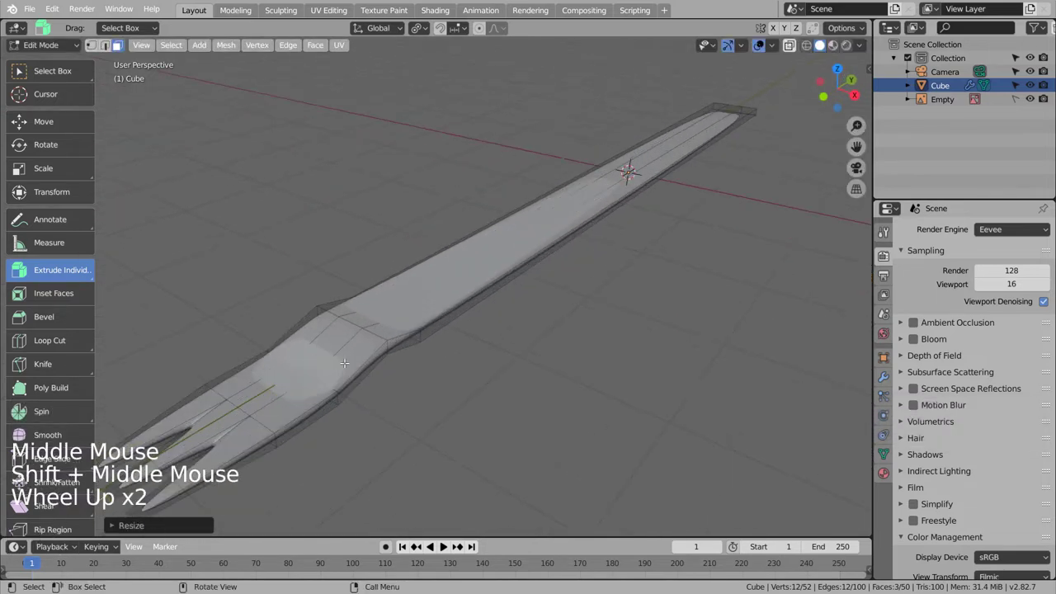
{"action": "middle_click_drag", "start_coordinate": [160, 406], "coordinate": [291, 340], "text": "shift"}
{"action": "key", "text": "ctrl+r"}
{"action": "left_click", "coordinate": [291, 341]}
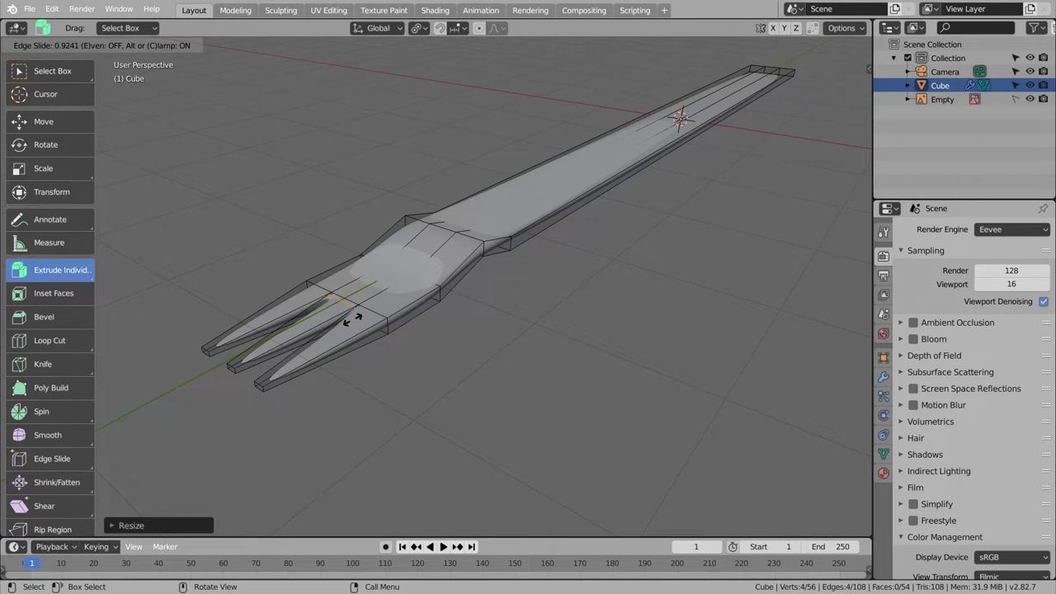
{"action": "left_click", "coordinate": [281, 341]}
- Add a loop cut around each of the two outer prongs and slide both close to the prong bases
{"action": "key", "text": "ctrl+r"}
{"action": "left_click", "coordinate": [280, 342]}
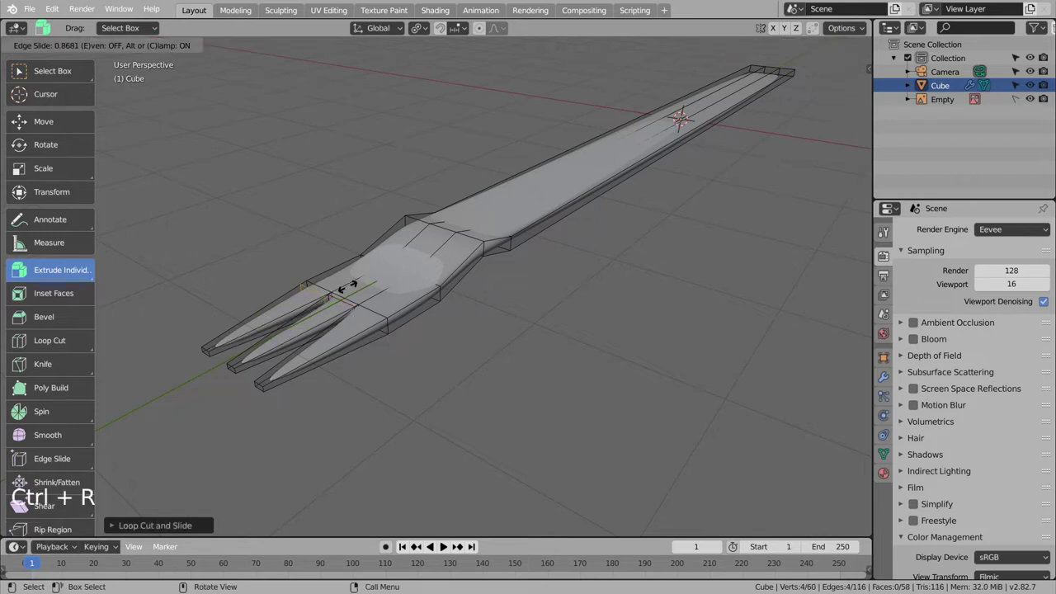
{"action": "left_click", "coordinate": [252, 327]}
{"action": "key", "text": "ctrl+r"}
{"action": "left_click", "coordinate": [252, 328]}
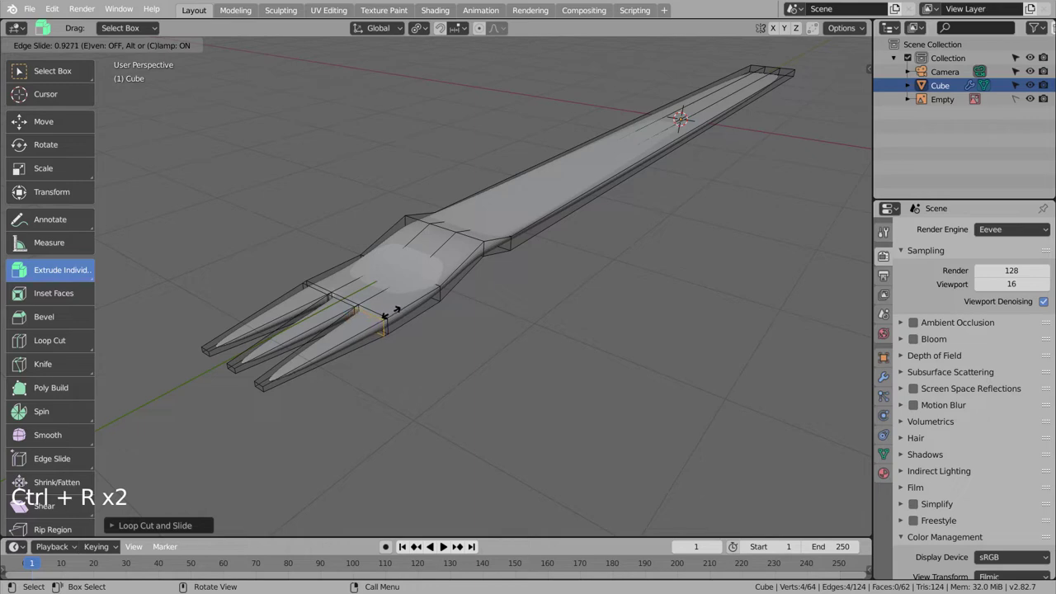
{"action": "left_click", "coordinate": [392, 313]}
{"action": "key", "text": "Tab"}
- Add a crosswise loop cut to the strip and slide it close to the end opposite the prongs, squaring off that end
{"action": "middle_click_drag", "start_coordinate": [495, 289], "coordinate": [454, 291]}
{"action": "scroll", "coordinate": [455, 291], "scroll_direction": "down", "scroll_amount": 4}
{"action": "middle_click_drag", "start_coordinate": [734, 291], "coordinate": [454, 271], "text": "shift"}
{"action": "key", "text": "Tab"}
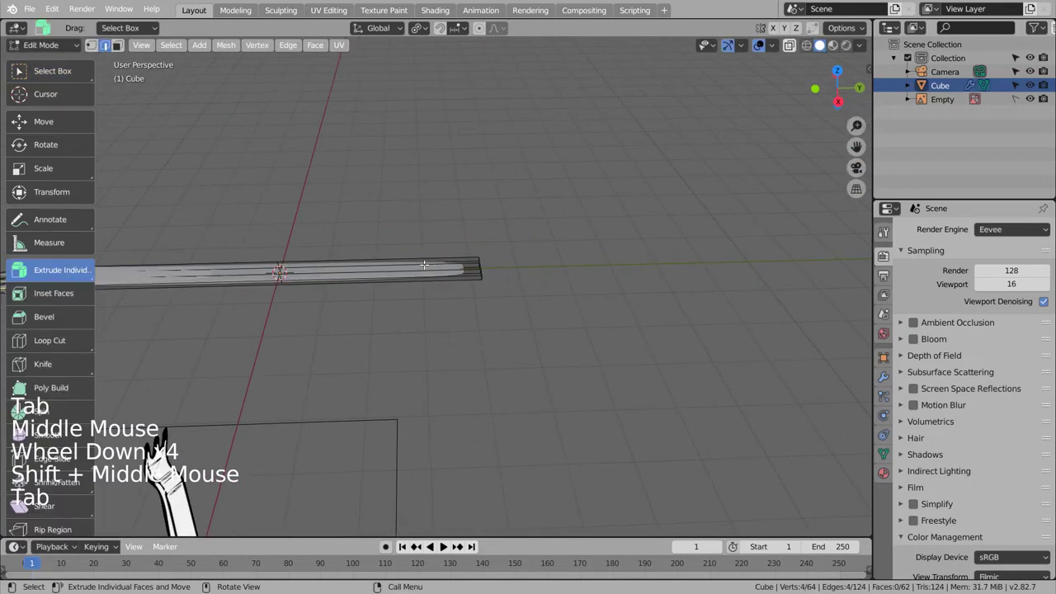
{"action": "key", "text": "ctrl+r"}
{"action": "left_click", "coordinate": [418, 261]}
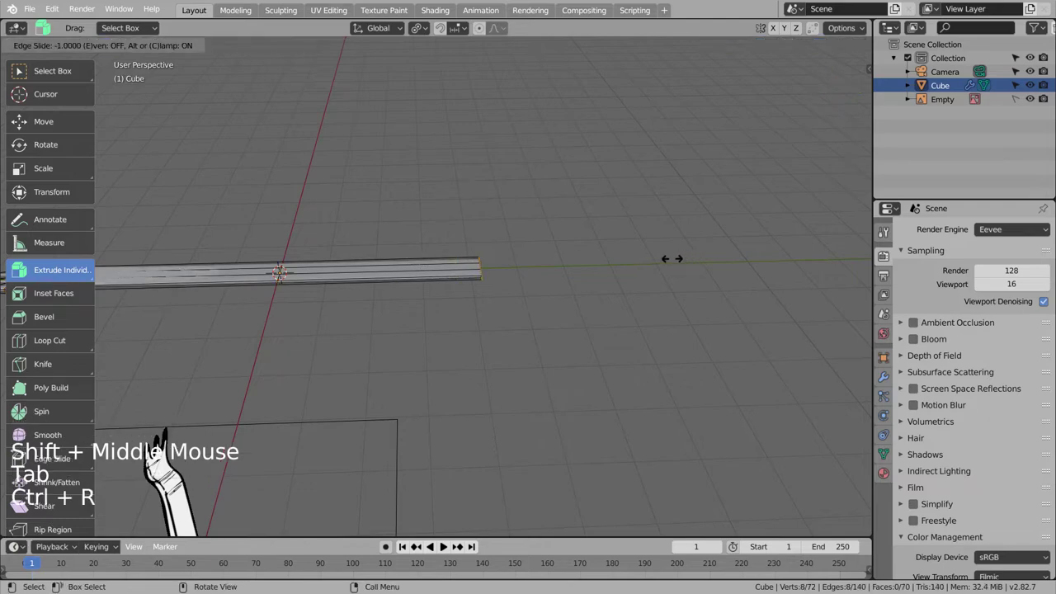
{"action": "left_click", "coordinate": [615, 262]}
{"action": "key", "text": "Tab"}
{"action": "middle_click_drag", "start_coordinate": [443, 330], "coordinate": [528, 310]}
{"action": "left_click", "coordinate": [512, 359]}
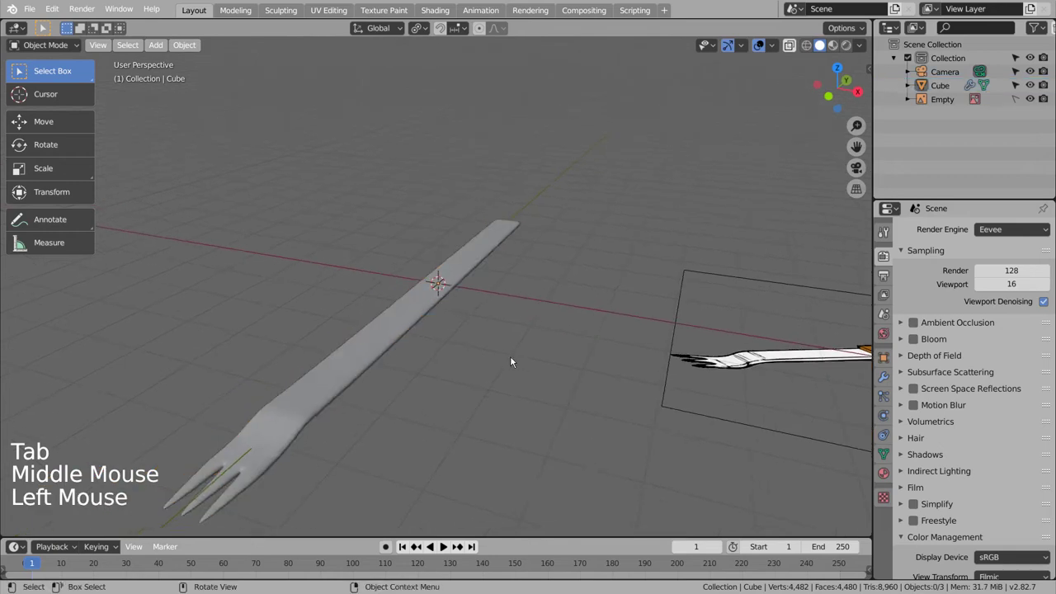
- Add a new cube mesh at the origin for the fork's handle
{"action": "middle_click_drag", "start_coordinate": [509, 365], "coordinate": [466, 372]}
{"action": "scroll", "coordinate": [467, 372], "scroll_direction": "down", "scroll_amount": 2}
{"action": "left_click", "coordinate": [469, 328]}
{"action": "key", "text": "shift+a"}
{"action": "mouse_move", "coordinate": [479, 192]}
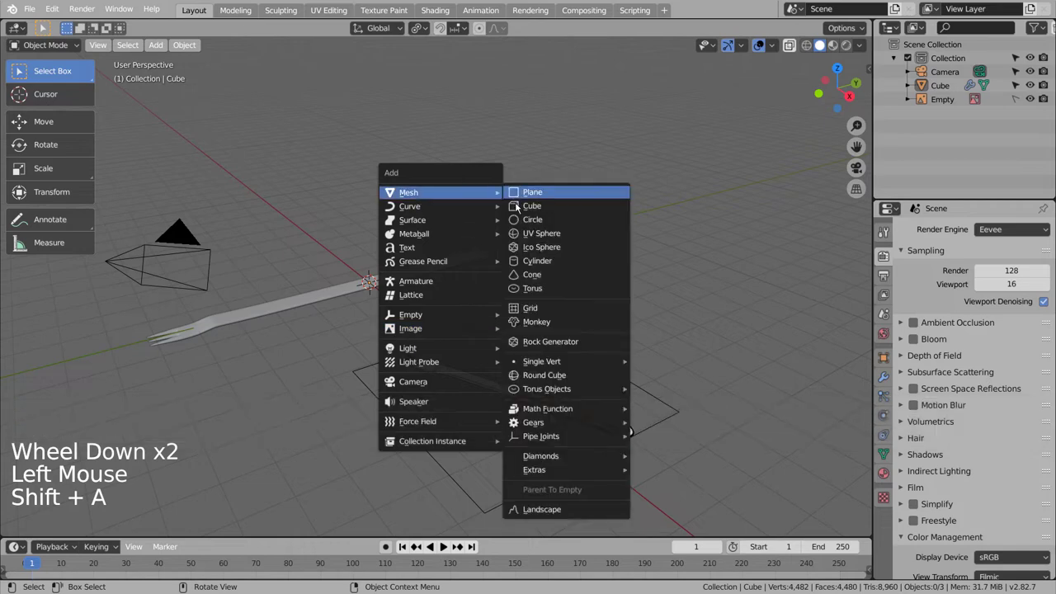
{"action": "left_click", "coordinate": [532, 207]}
- Scale the new cube to about 0.28 along X to match the strip's width, and to about 2 along Y
{"action": "key", "text": "KP_7"}
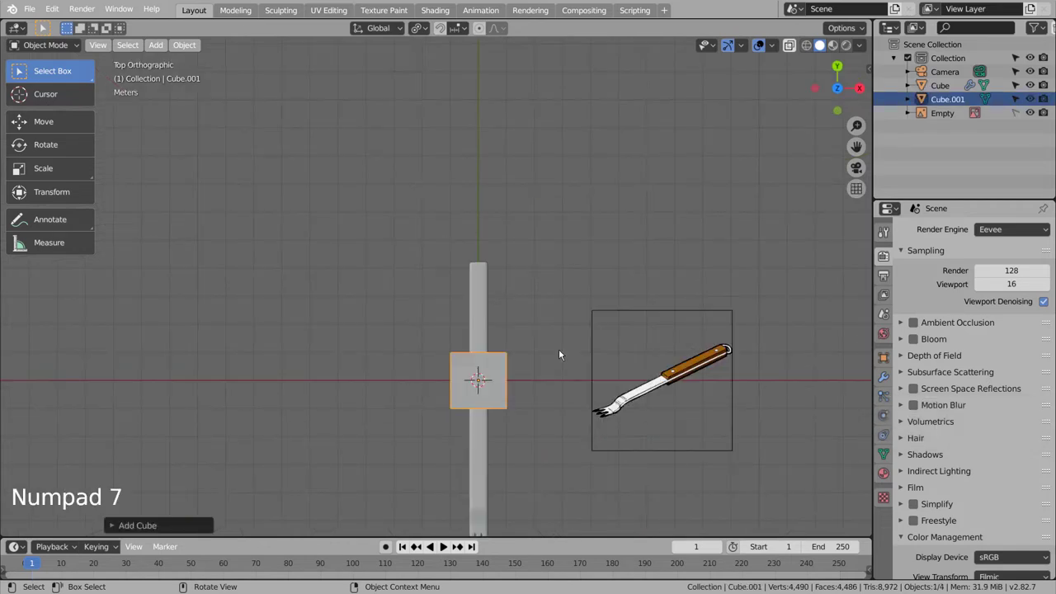
{"action": "middle_click_drag", "start_coordinate": [561, 370], "coordinate": [465, 264], "text": "shift"}
{"action": "key", "text": "s"}
{"action": "key", "text": "x"}
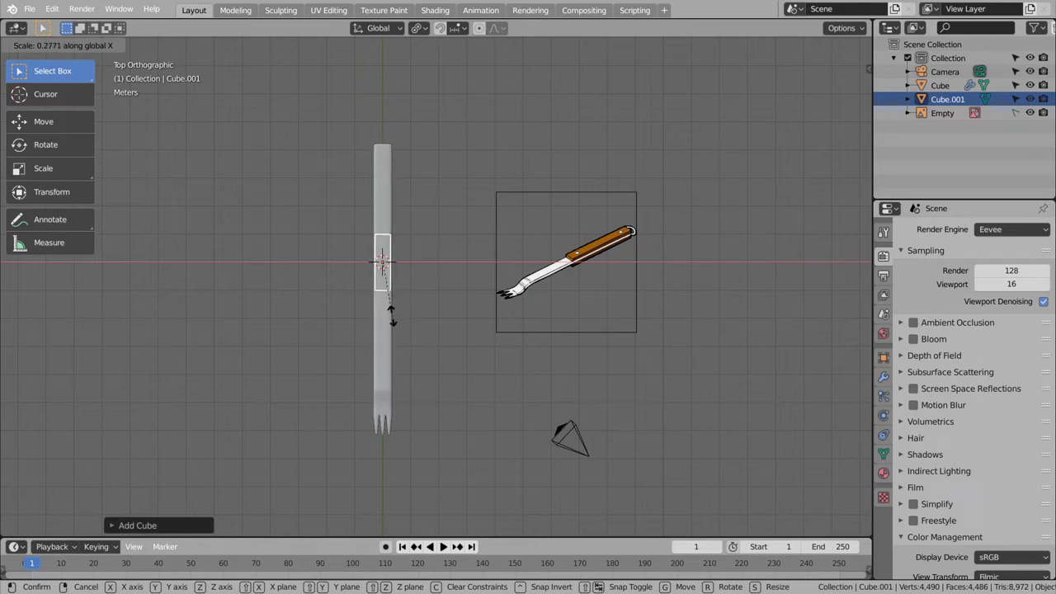
{"action": "left_click", "coordinate": [392, 316]}
{"action": "key", "text": "s"}
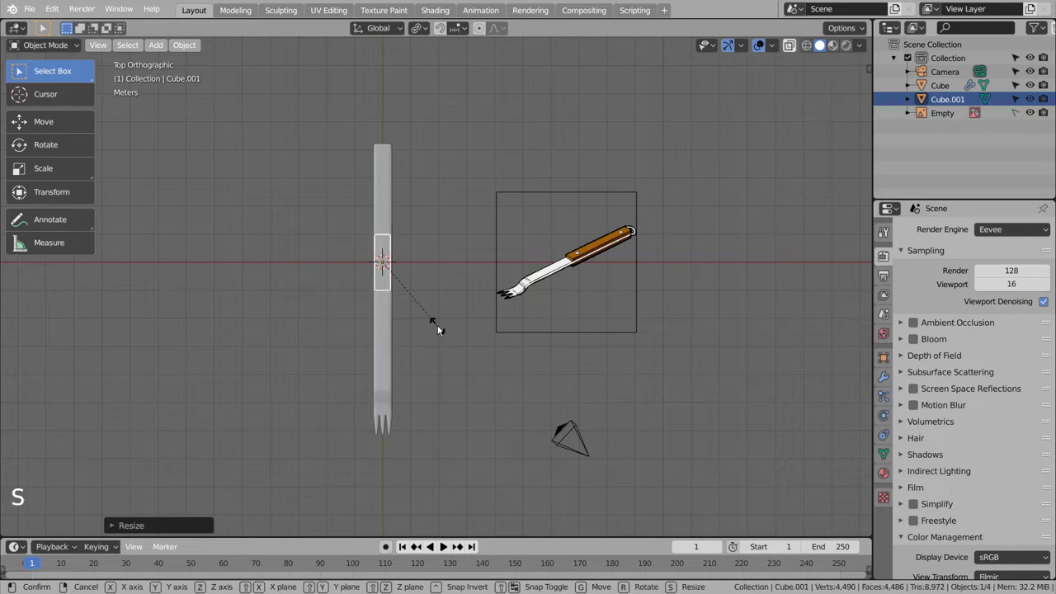
{"action": "key", "text": "y"}
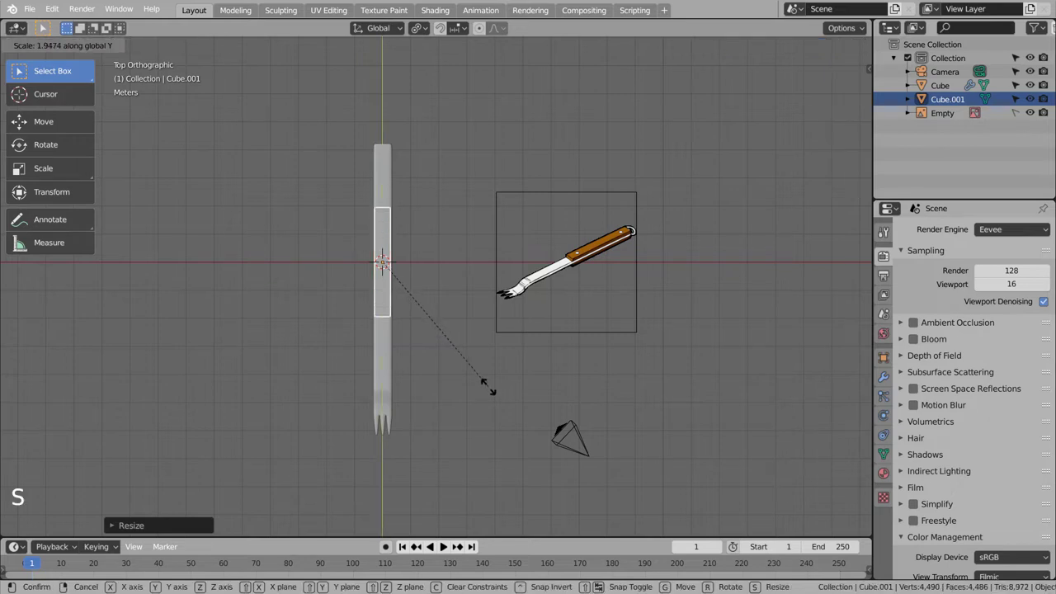
{"action": "left_click", "coordinate": [492, 391]}
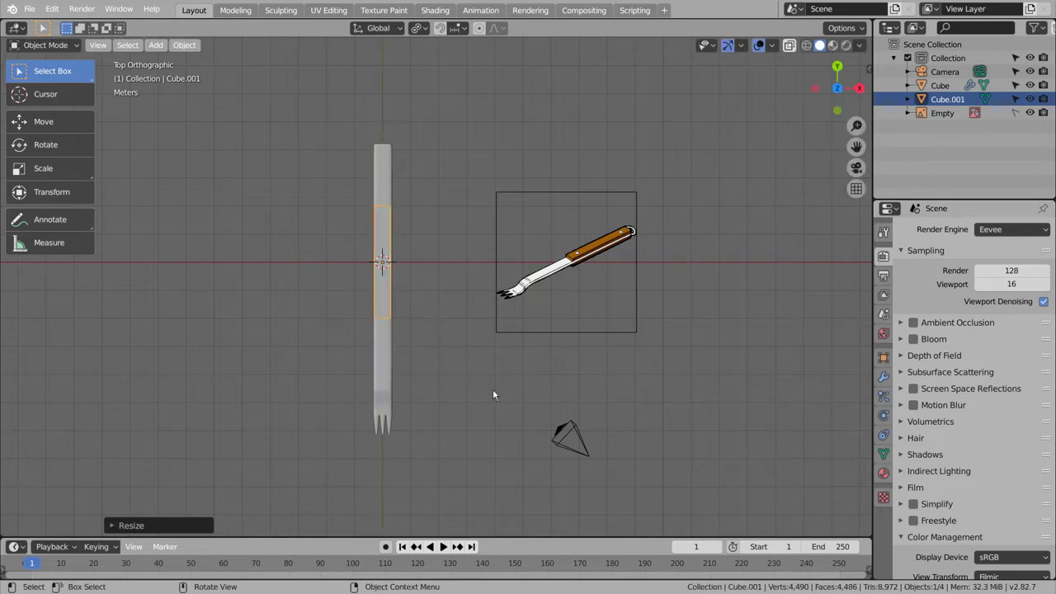
- Move the handle block about 2.1 m along Y to align it with the strip's end opposite the prongs
{"action": "key", "text": "g"}
{"action": "key", "text": "y"}
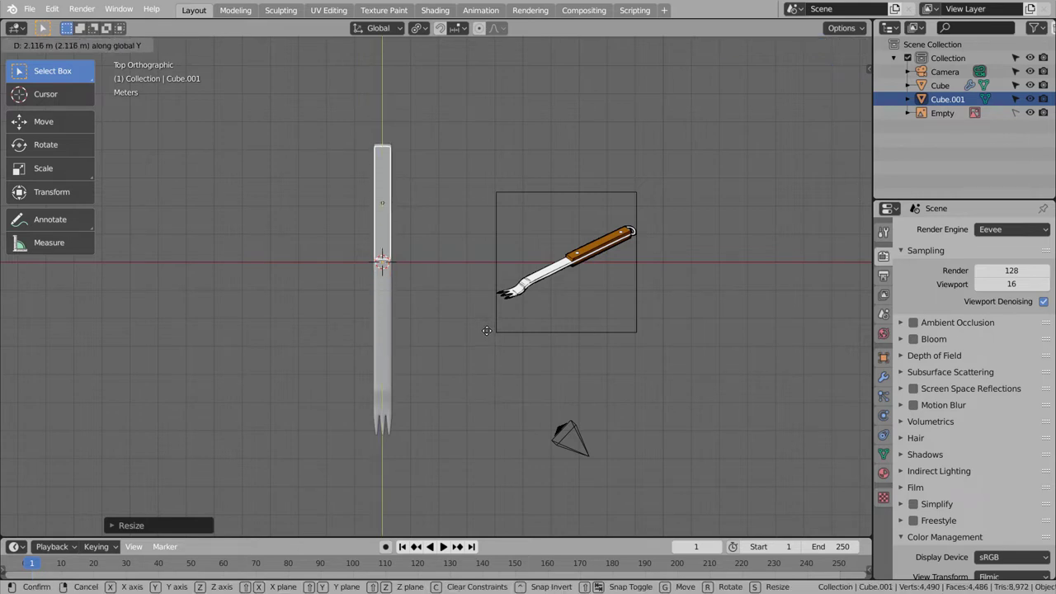
{"action": "left_click", "coordinate": [487, 330]}
- In wireframe shading, move the handle block's prong-side end face along Y to lengthen the block past the origin
{"action": "key", "text": "Tab"}
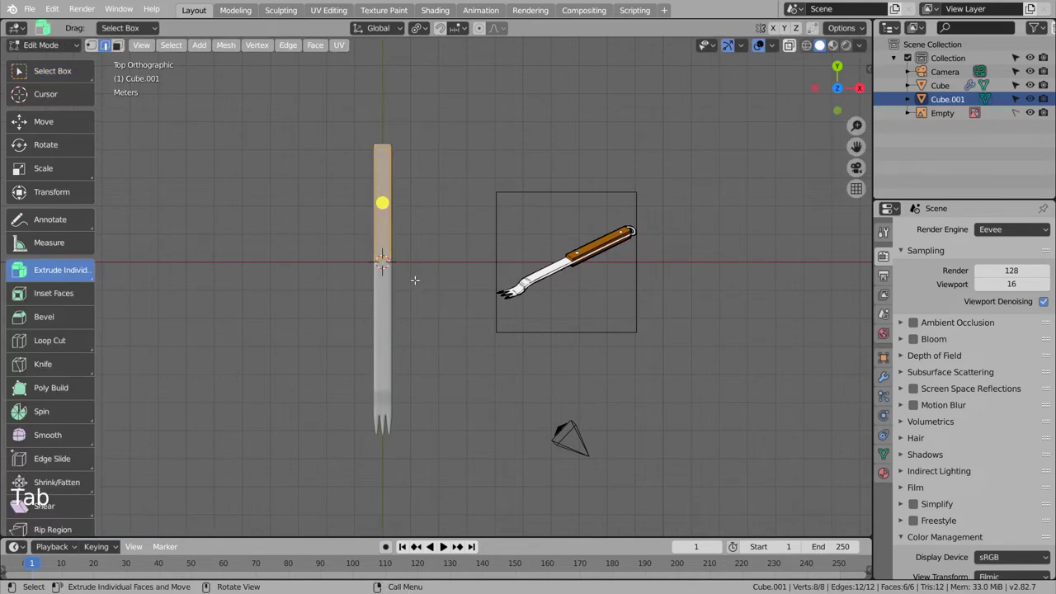
{"action": "key", "text": "3"}
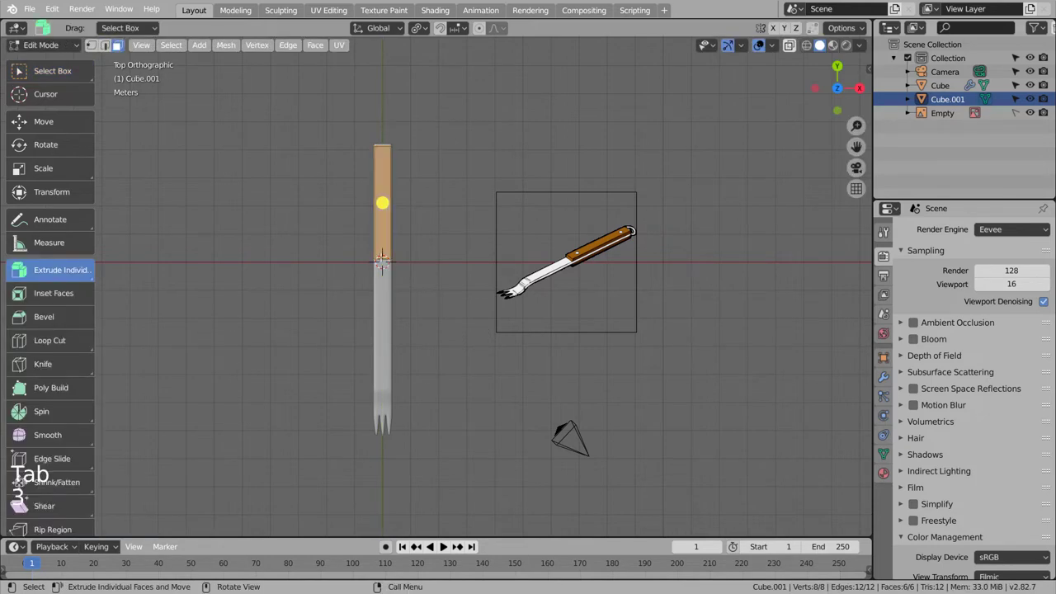
{"action": "key", "text": "shift+z"}
{"action": "left_click", "coordinate": [394, 262]}
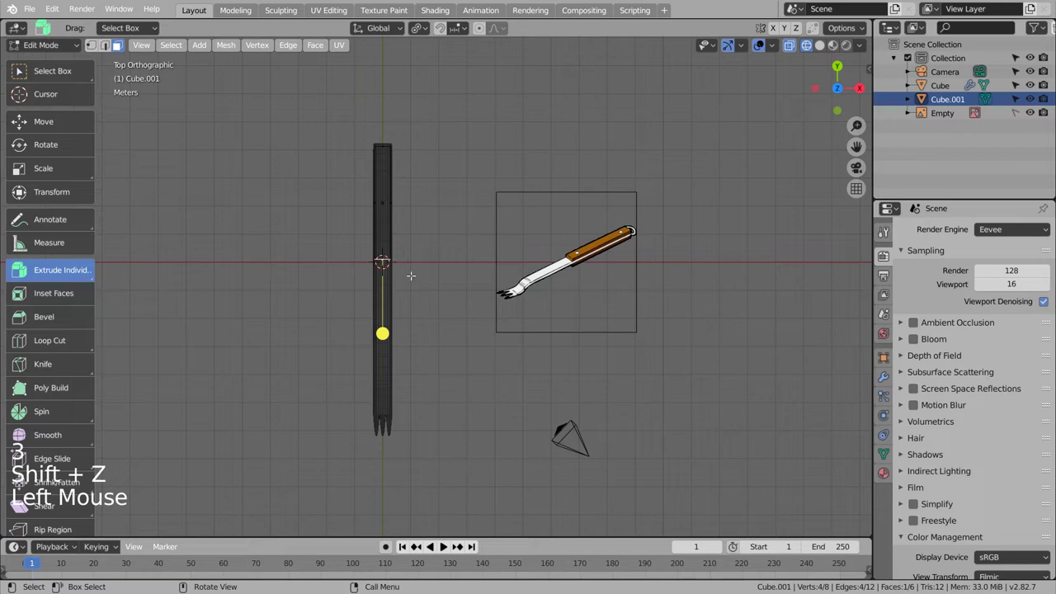
{"action": "left_click", "coordinate": [42, 122]}
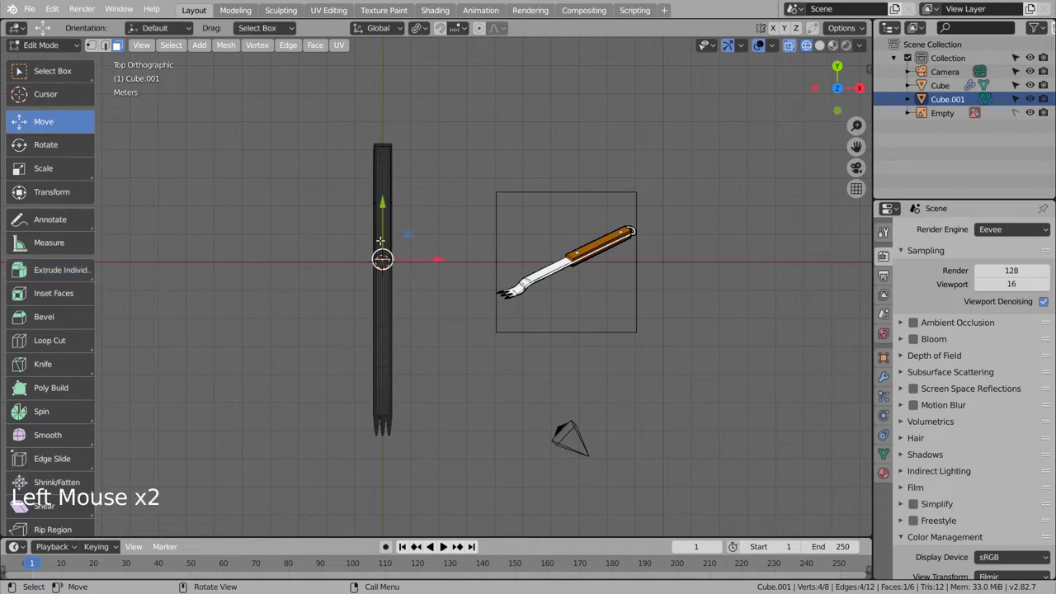
{"action": "left_click_drag", "start_coordinate": [383, 207], "coordinate": [383, 249]}
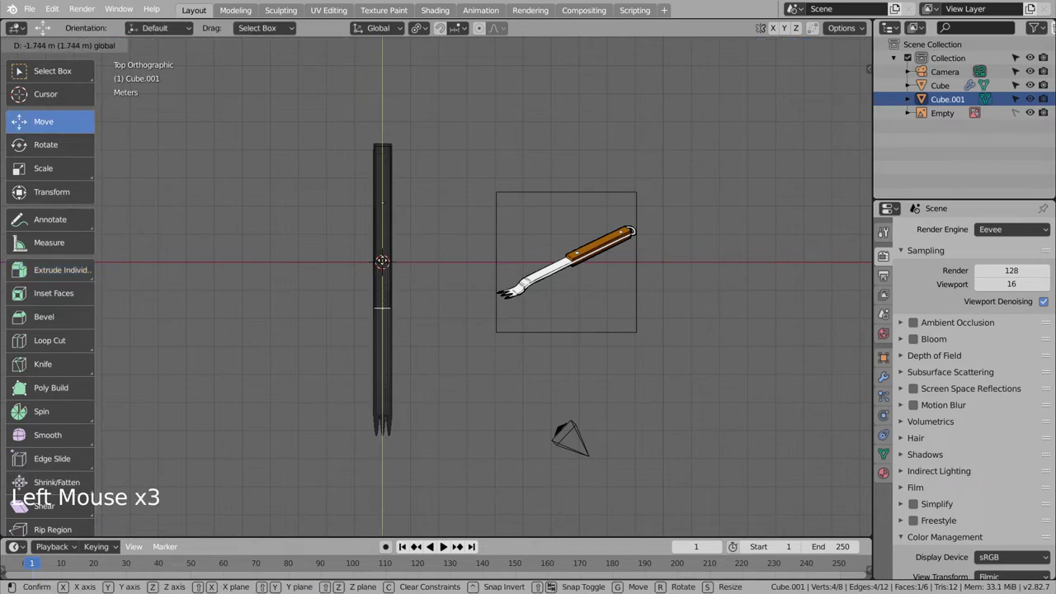
{"action": "left_click_drag", "start_coordinate": [383, 308], "coordinate": [385, 288]}
{"action": "key", "text": "Tab"}
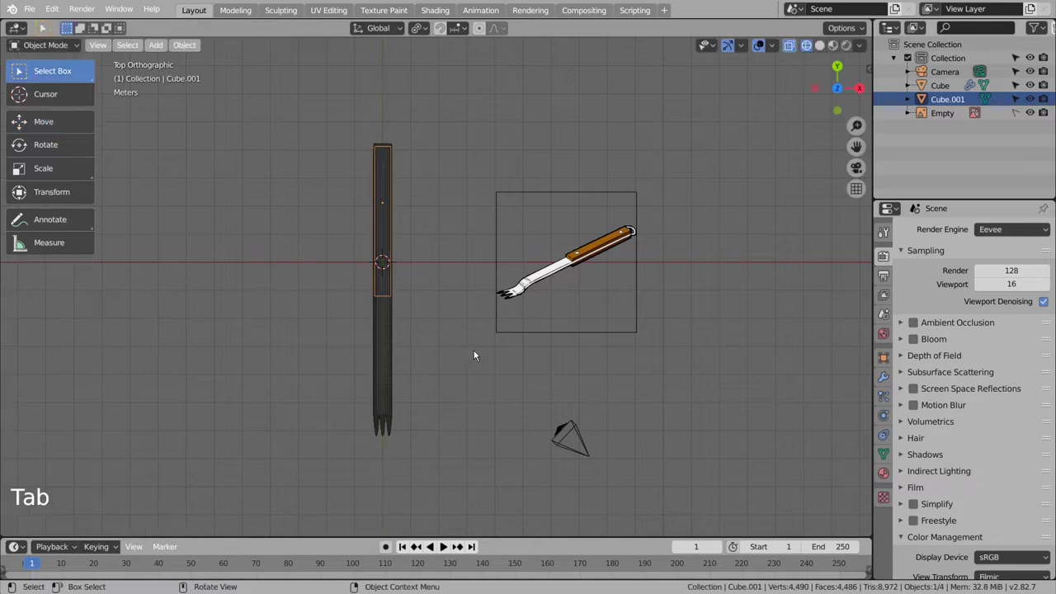
- Scale the handle block down along Z into a thin slab slightly thicker than the metal strip
{"action": "middle_click_drag", "start_coordinate": [506, 368], "coordinate": [375, 287]}
{"action": "key", "text": "KP_3"}
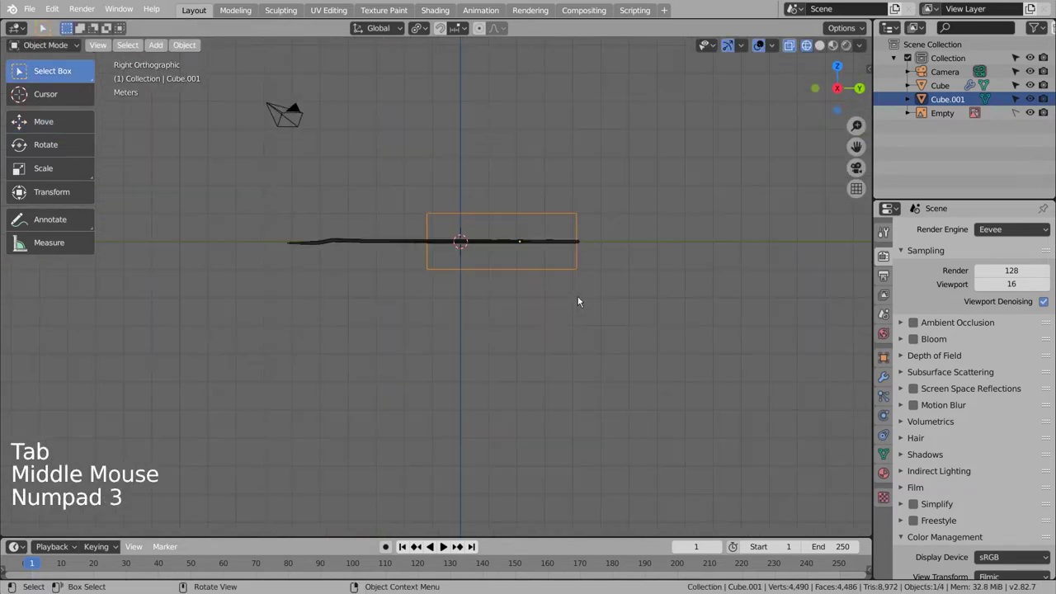
{"action": "key", "text": "s"}
{"action": "key", "text": "z"}
{"action": "left_click", "coordinate": [535, 256]}
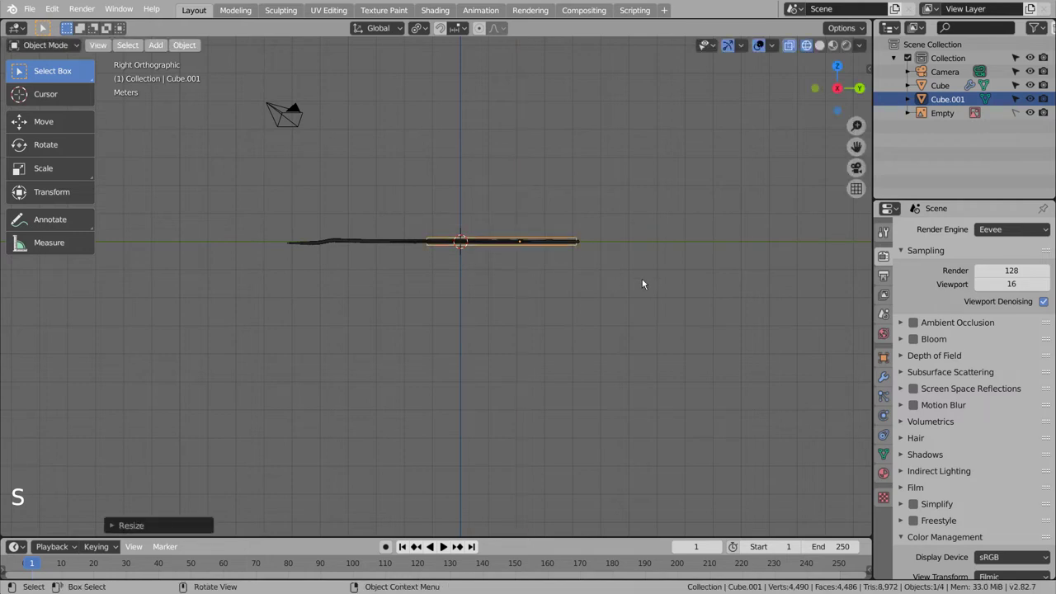
- Move the handle slab up about 0.2 m along Z so it rests on top of the metal strip
{"action": "scroll", "coordinate": [660, 284], "scroll_direction": "up", "scroll_amount": 4}
{"action": "middle_click_drag", "start_coordinate": [637, 316], "coordinate": [601, 348], "text": "shift"}
{"action": "scroll", "coordinate": [600, 348], "scroll_direction": "up", "scroll_amount": 2}
{"action": "key", "text": "g"}
{"action": "key", "text": "z"}
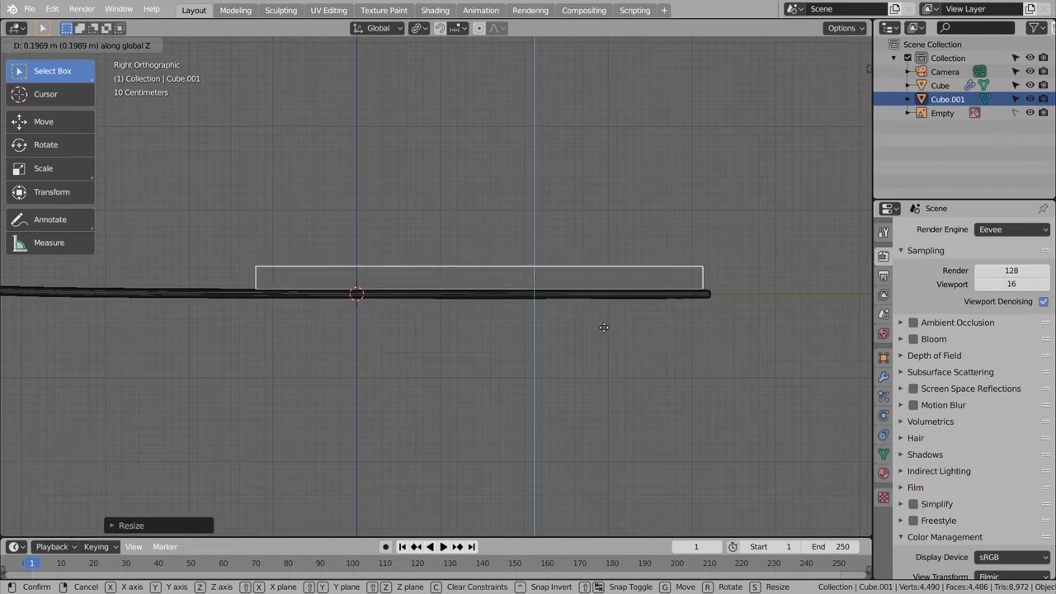
{"action": "left_click", "coordinate": [676, 326]}
- Select the handle slab's top face and lower it along Z to make the slab thinner
{"action": "middle_click_drag", "start_coordinate": [676, 326], "coordinate": [591, 359]}
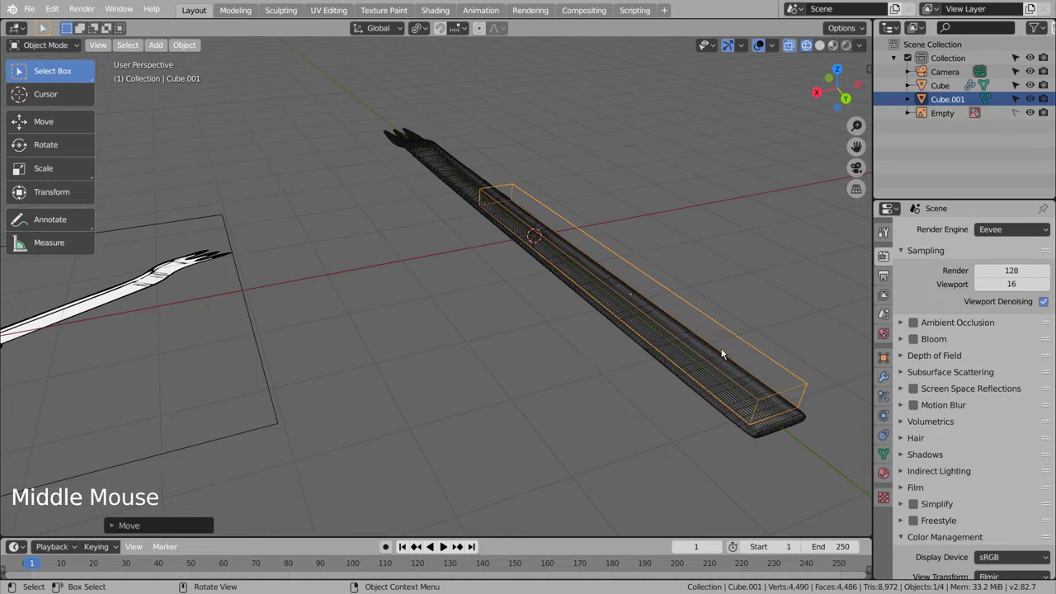
{"action": "scroll", "coordinate": [385, 358], "scroll_direction": "down", "scroll_amount": 2}
{"action": "middle_click_drag", "start_coordinate": [327, 373], "coordinate": [483, 354]}
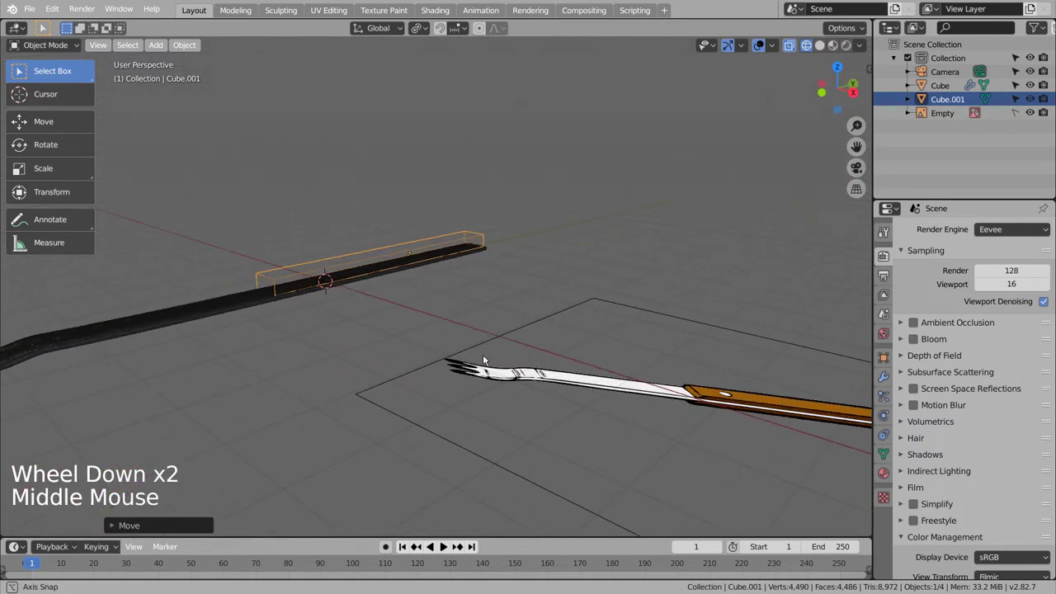
{"action": "key", "text": "Tab"}
{"action": "key", "text": "3"}
{"action": "left_click", "coordinate": [372, 255]}
{"action": "left_click", "coordinate": [404, 255]}
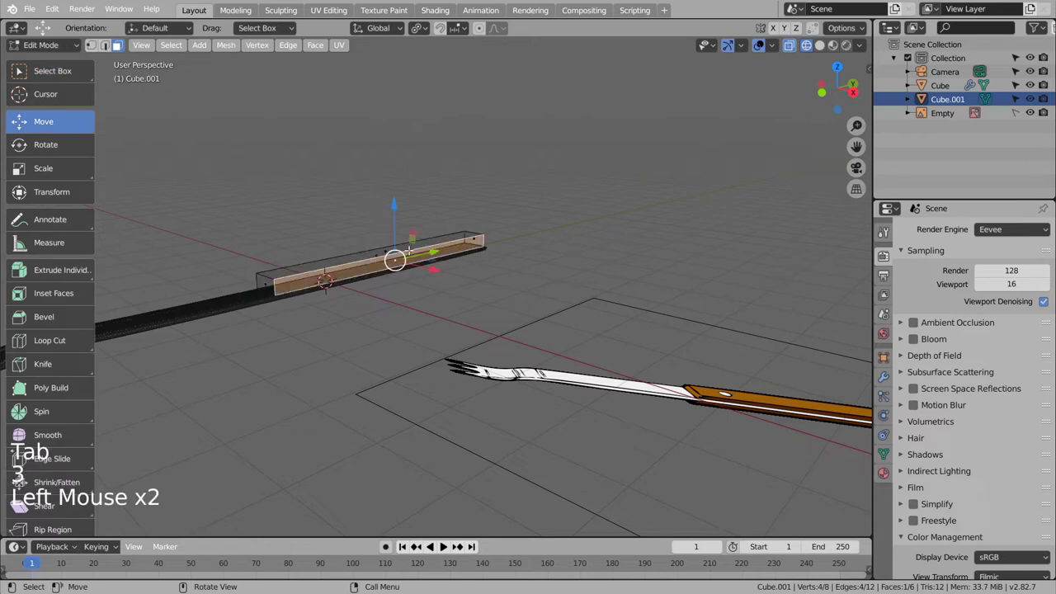
{"action": "left_click", "coordinate": [435, 237]}
{"action": "left_click", "coordinate": [398, 247]}
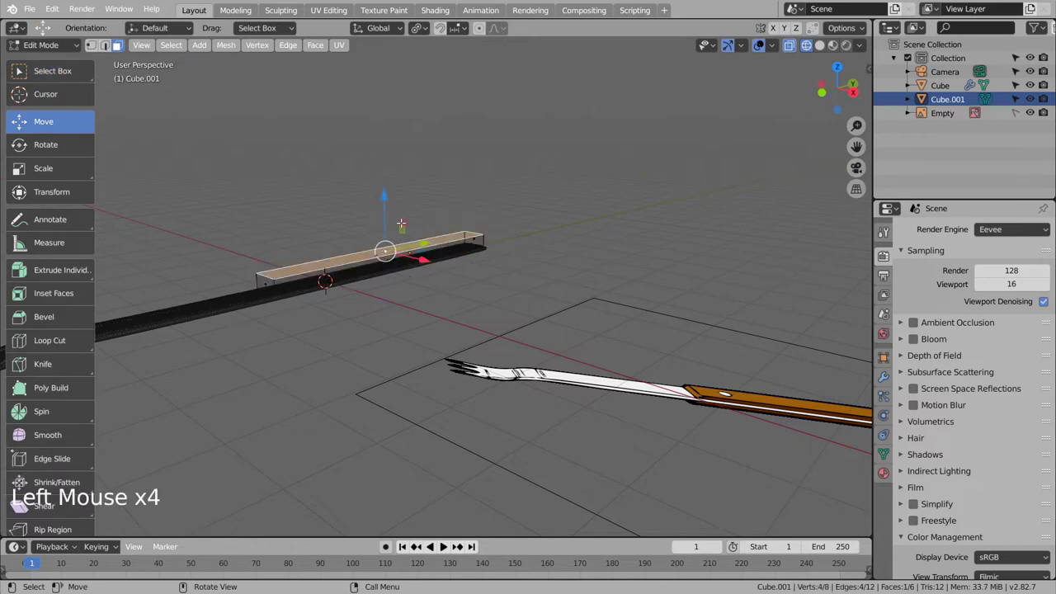
{"action": "left_click_drag", "start_coordinate": [381, 201], "coordinate": [404, 238]}
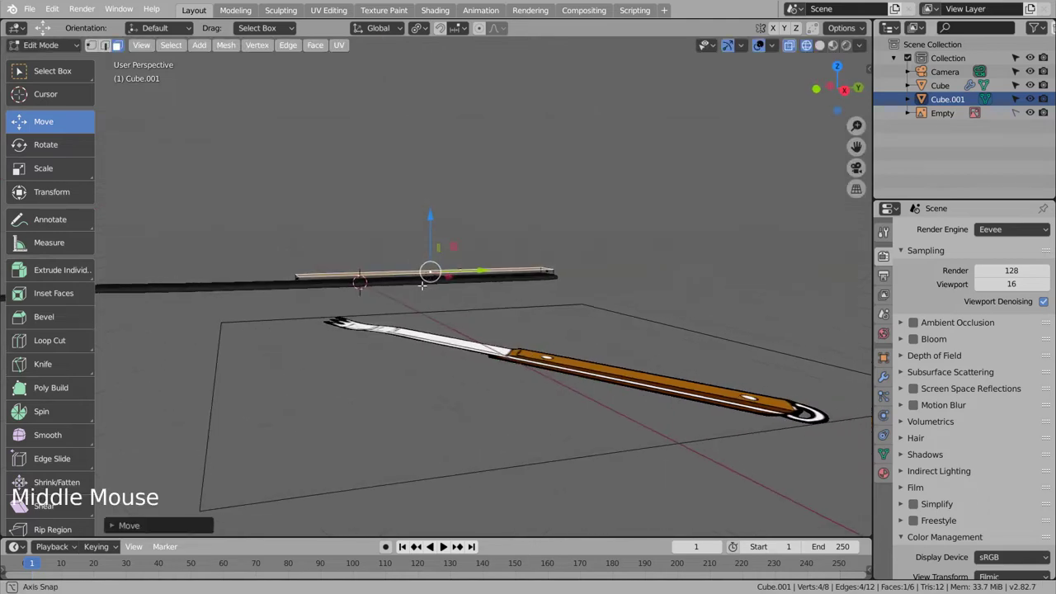
- Select the top edge at the slab's rear end and move it inward along Y to slope that end
{"action": "middle_click_drag", "start_coordinate": [420, 282], "coordinate": [464, 319]}
{"action": "scroll", "coordinate": [466, 320], "scroll_direction": "down", "scroll_amount": 2}
{"action": "scroll", "coordinate": [419, 312], "scroll_direction": "up", "scroll_amount": 4}
{"action": "key", "text": "2"}
{"action": "left_click", "coordinate": [307, 255]}
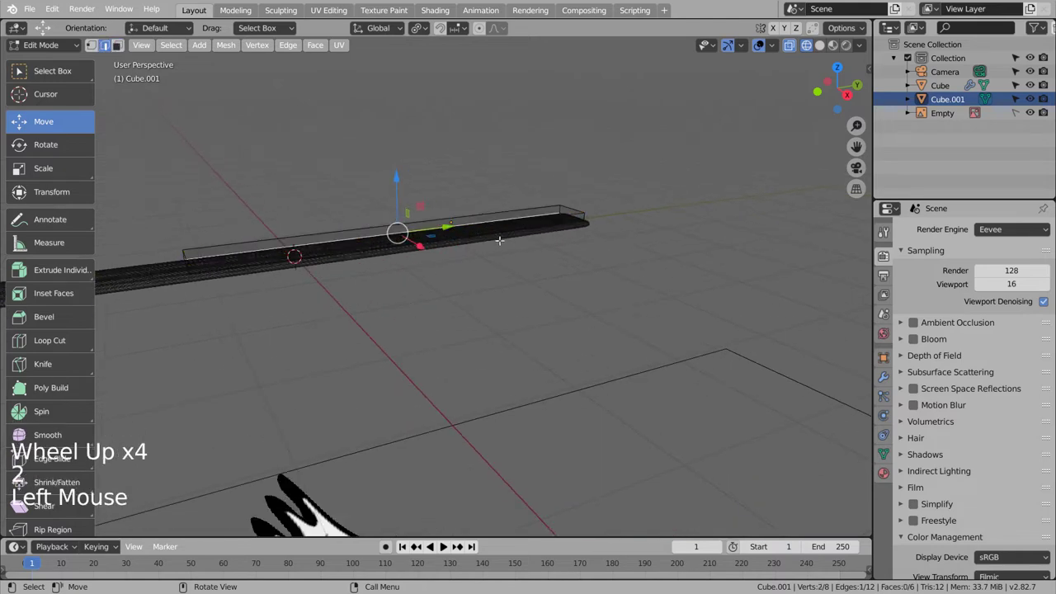
{"action": "left_click", "coordinate": [574, 208]}
{"action": "left_click_drag", "start_coordinate": [598, 203], "coordinate": [585, 204]}
- Move the top edge at the slab's prong-side end inward along Y to slope it, and return to Object Mode in the right view
{"action": "left_click", "coordinate": [220, 246]}
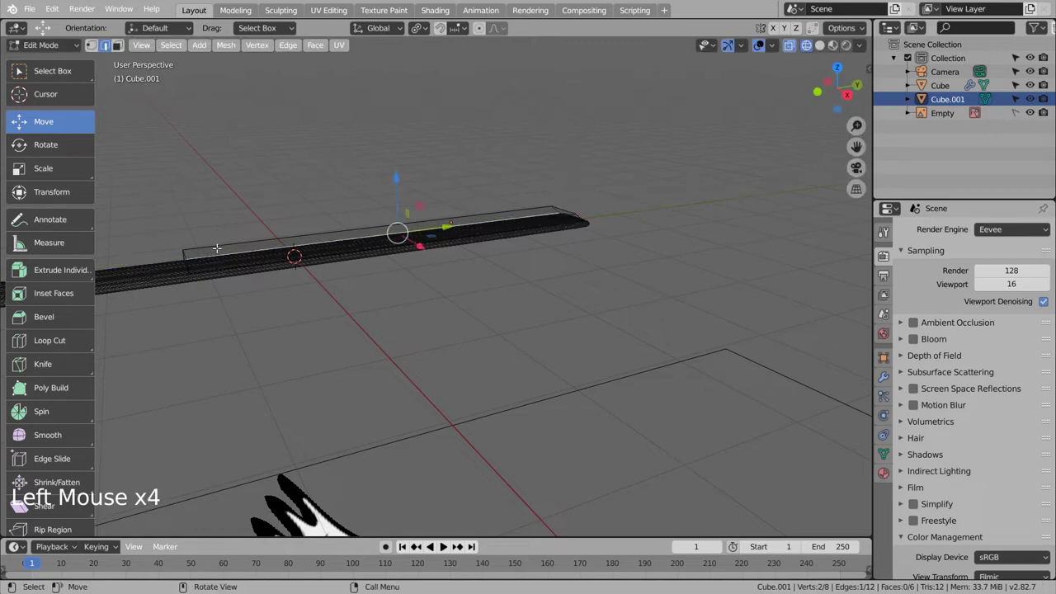
{"action": "left_click", "coordinate": [183, 262]}
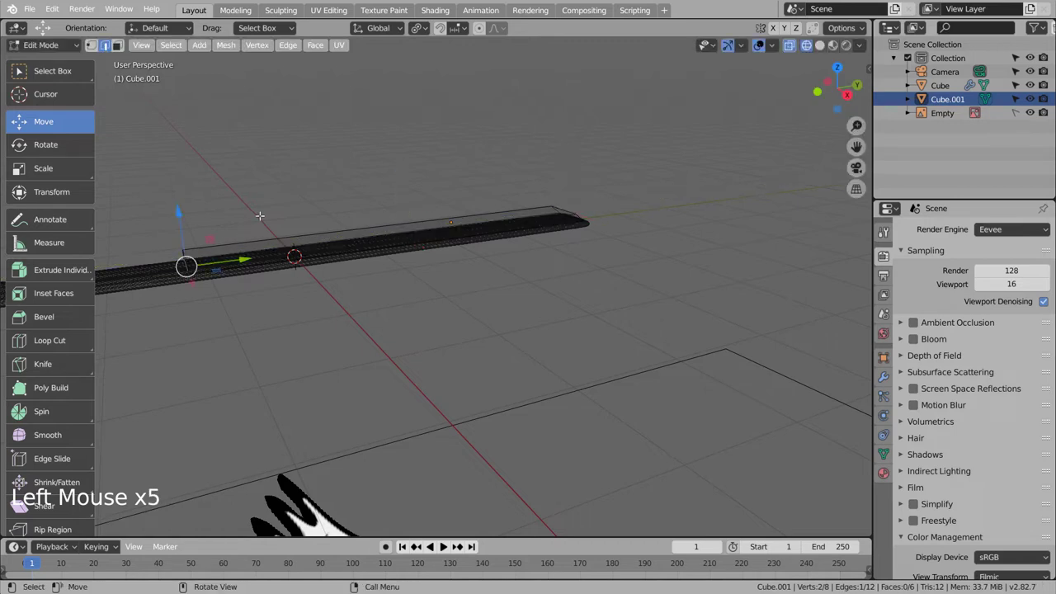
{"action": "middle_click_drag", "start_coordinate": [260, 217], "coordinate": [165, 305]}
{"action": "left_click", "coordinate": [137, 313]}
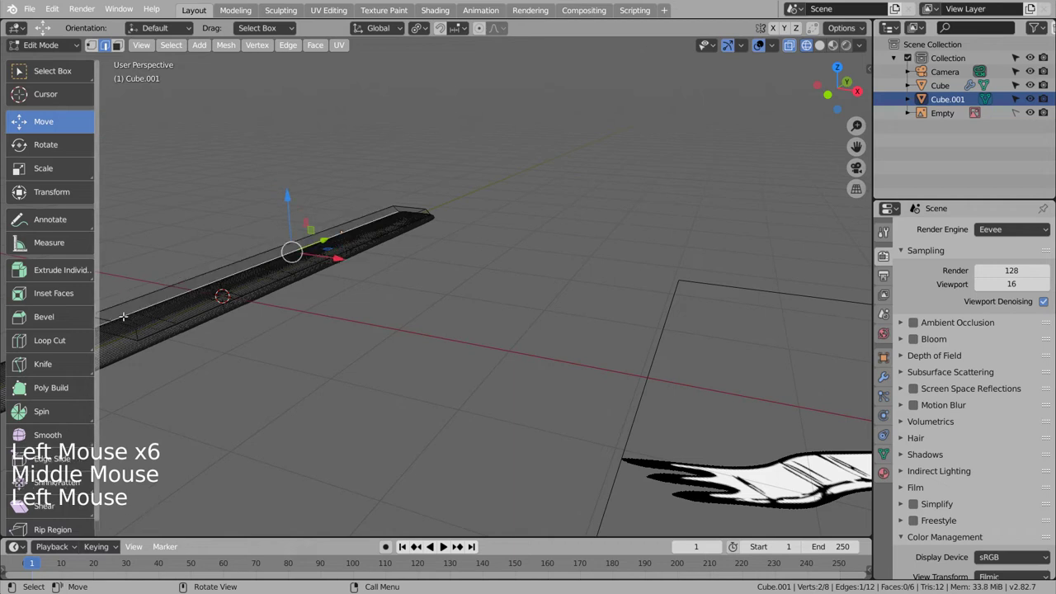
{"action": "left_click", "coordinate": [114, 320]}
{"action": "left_click_drag", "start_coordinate": [172, 303], "coordinate": [183, 301]}
{"action": "scroll", "coordinate": [349, 349], "scroll_direction": "down", "scroll_amount": 3}
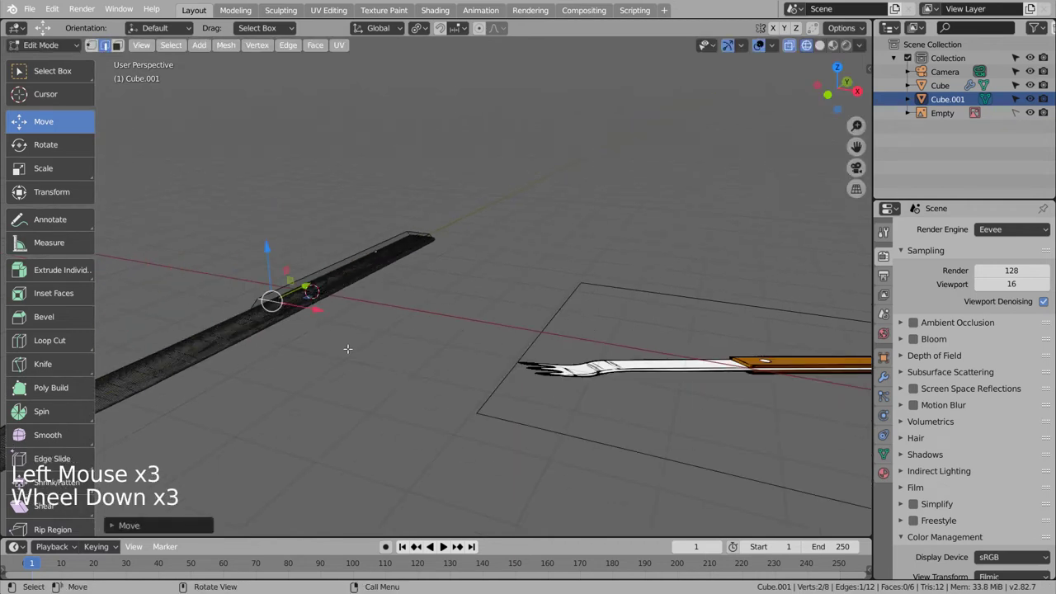
{"action": "key", "text": "Tab"}
{"action": "middle_click_drag", "start_coordinate": [424, 375], "coordinate": [474, 360]}
{"action": "key", "text": "Tab"}
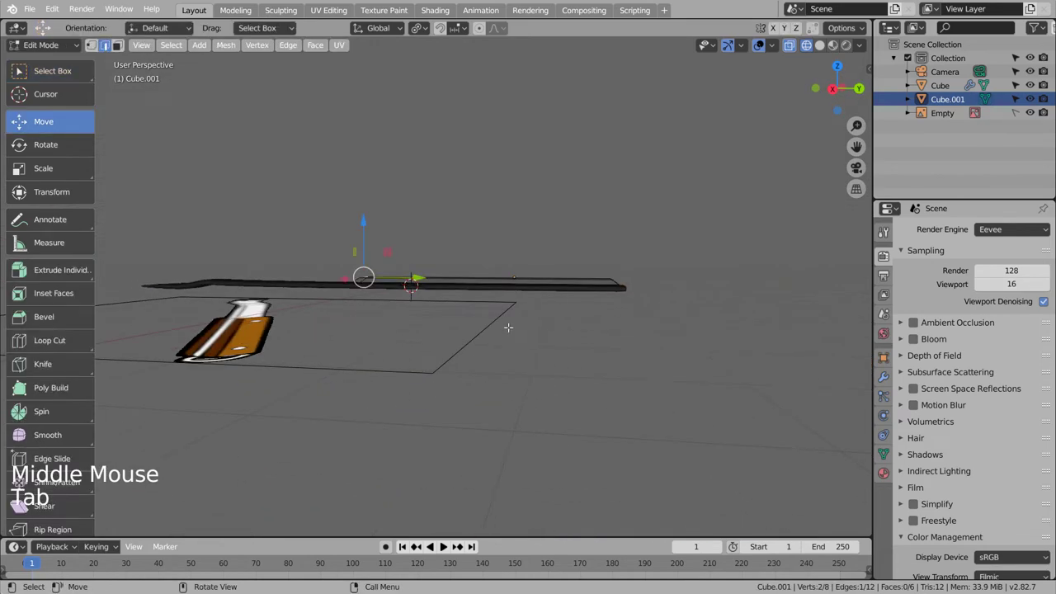
{"action": "key", "text": "KP_3"}
{"action": "key", "text": "Tab"}
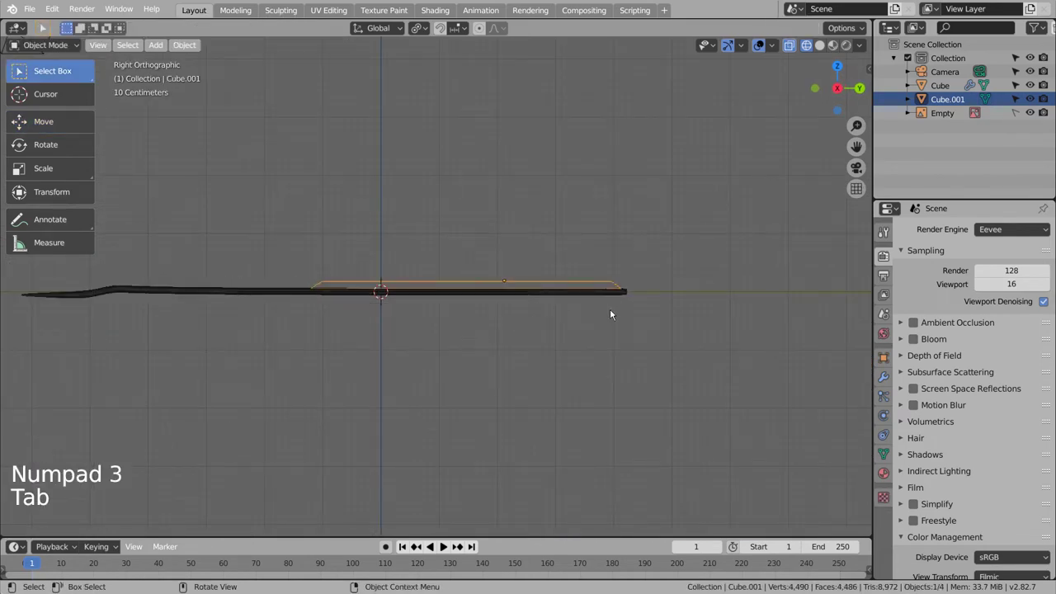
- Add a Mirror modifier to the handle slab on the Z axis only with the metal part as mirror object, and show solid shading
{"action": "left_click", "coordinate": [883, 377]}
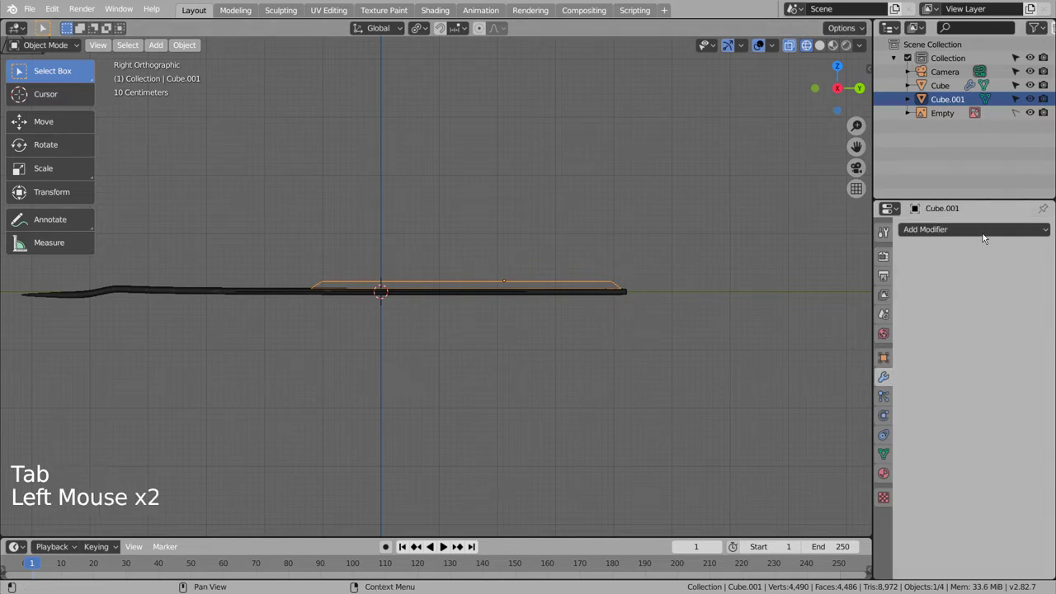
{"action": "left_click", "coordinate": [983, 231]}
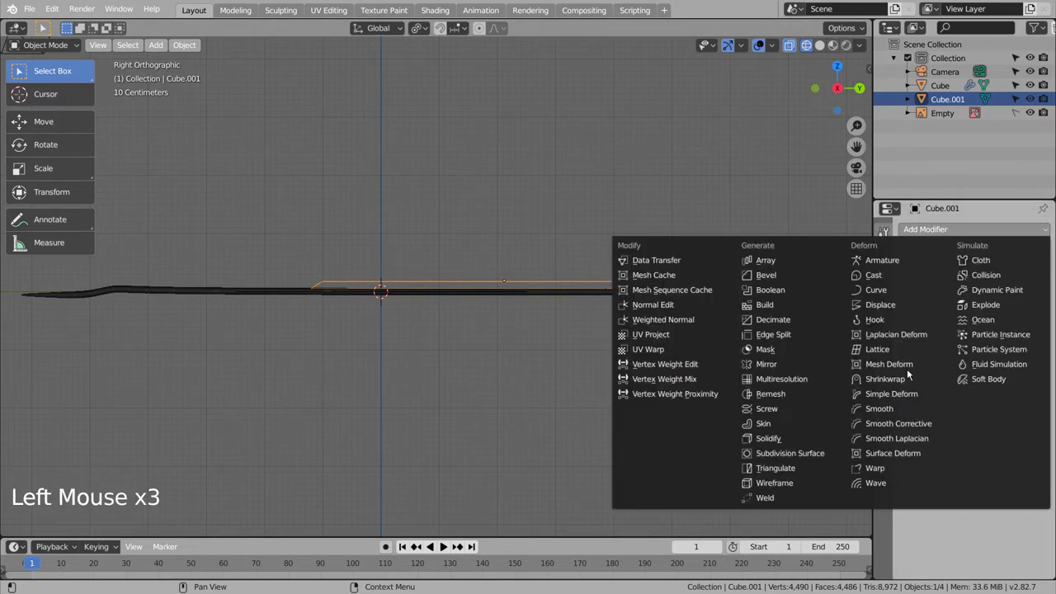
{"action": "left_click", "coordinate": [810, 365]}
{"action": "left_click", "coordinate": [909, 334]}
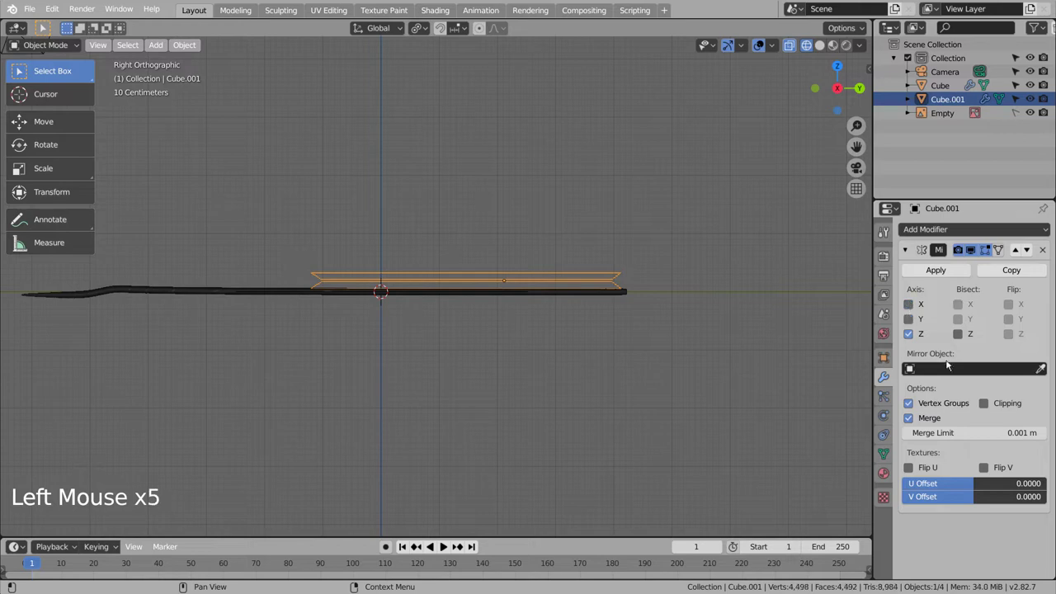
{"action": "left_click", "coordinate": [1040, 369]}
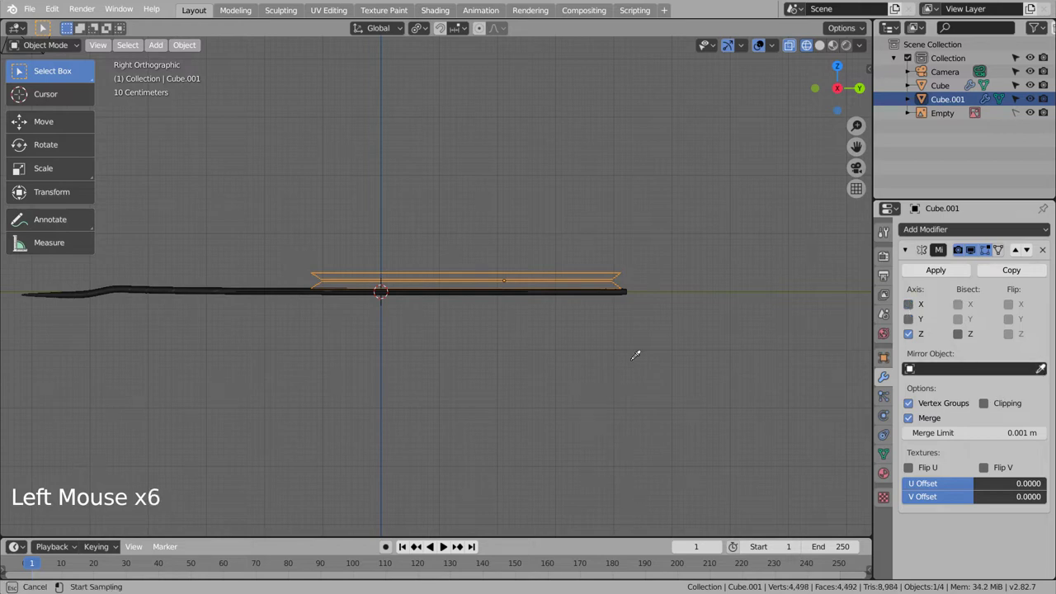
{"action": "left_click", "coordinate": [540, 284]}
{"action": "left_click", "coordinate": [604, 340]}
{"action": "mouse_move", "coordinate": [604, 340]}
{"action": "middle_mouse_down"}
{"action": "mouse_move", "coordinate": [673, 373]}
{"action": "mouse_move", "coordinate": [548, 375]}
{"action": "mouse_move", "coordinate": [580, 372]}
{"action": "middle_mouse_up"}
{"action": "key", "text": "shift+z"}
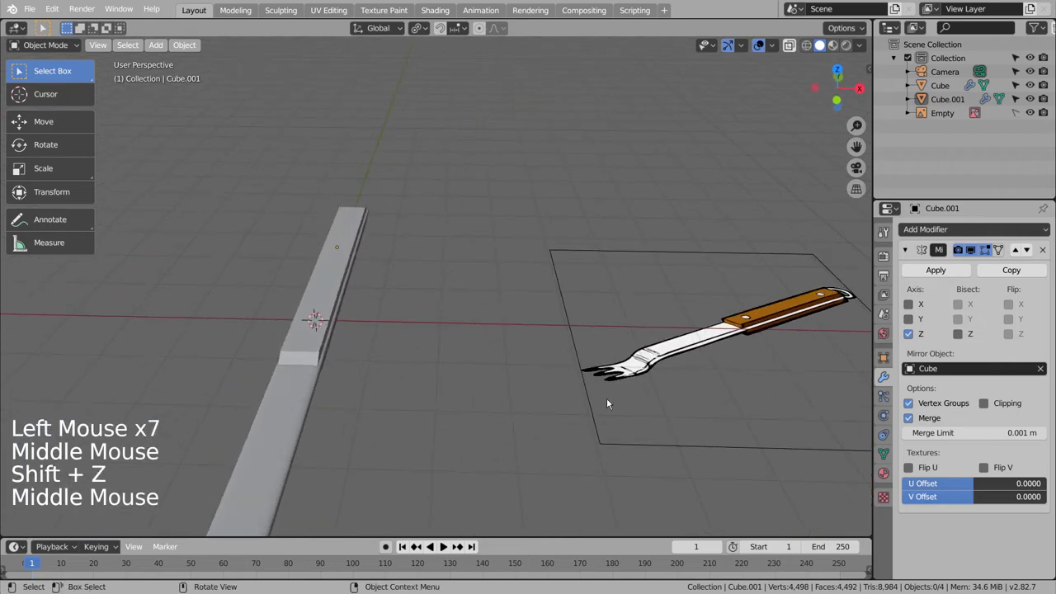
{"action": "middle_click_drag", "start_coordinate": [606, 406], "coordinate": [491, 367]}
- Add a cylinder mesh as a rivet and scale it uniformly to about 0.18
{"action": "left_click", "coordinate": [479, 355]}
{"action": "key", "text": "shift+a"}
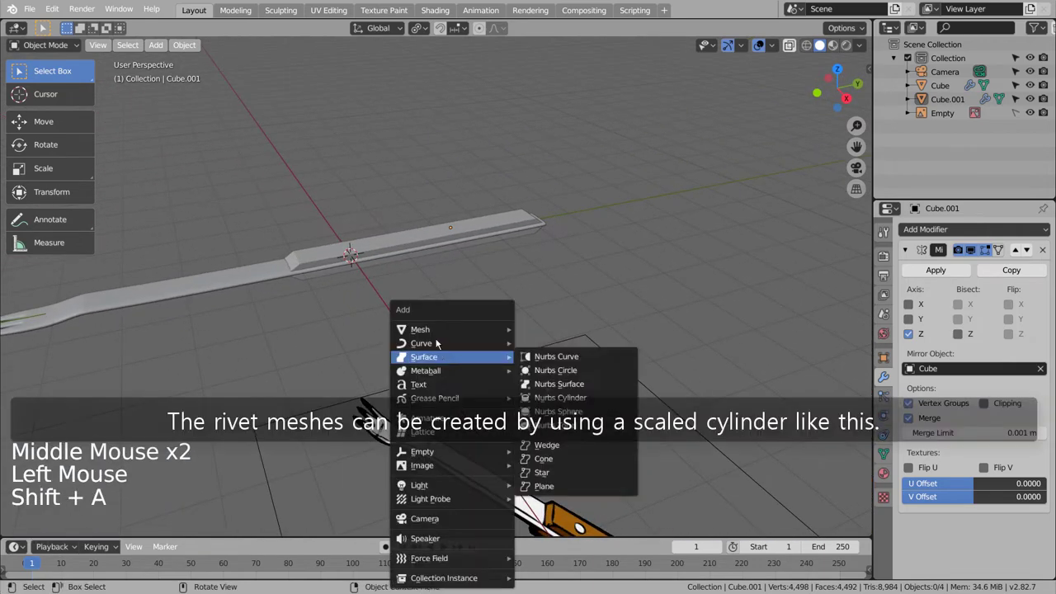
{"action": "mouse_move", "coordinate": [435, 334]}
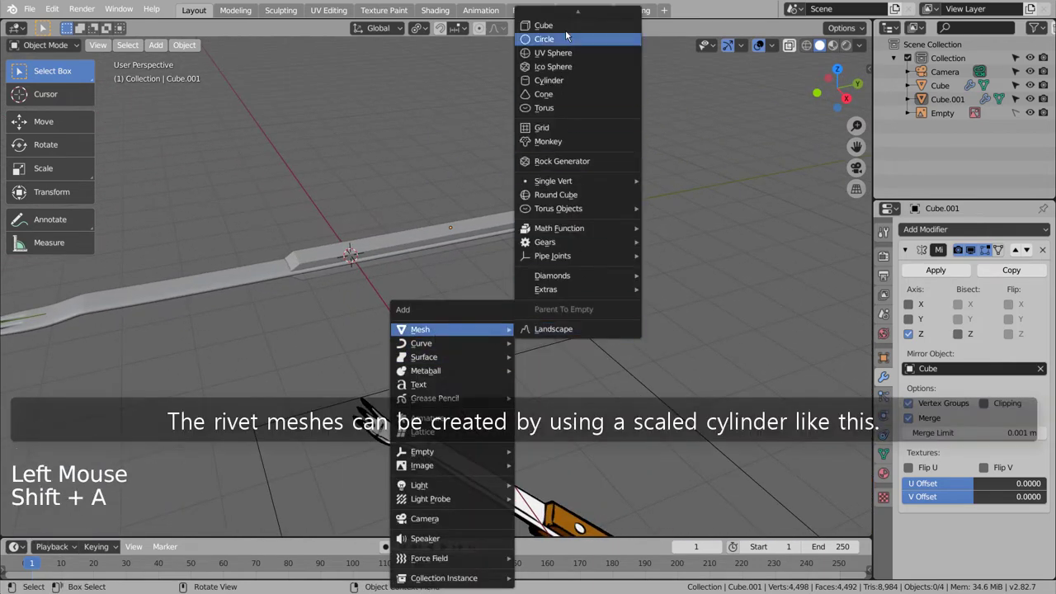
{"action": "left_click", "coordinate": [550, 80]}
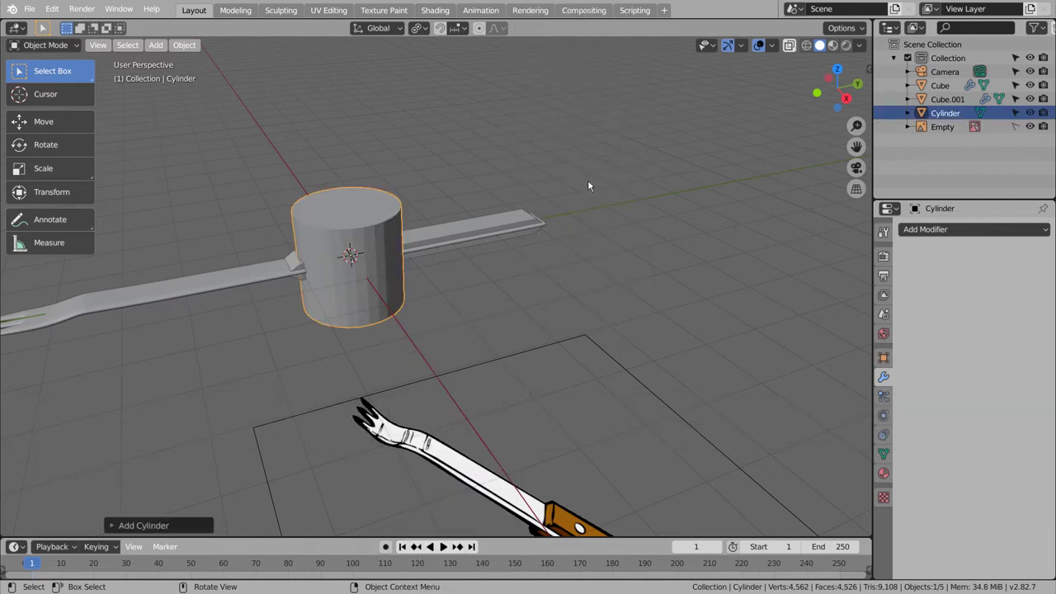
{"action": "key", "text": "s"}
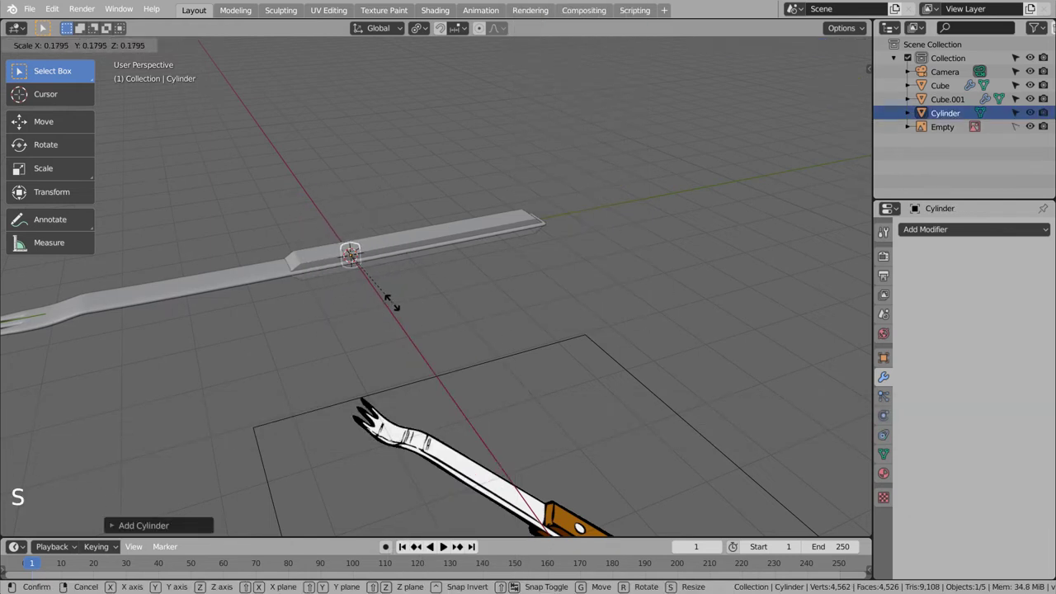
{"action": "left_click", "coordinate": [391, 303]}
{"action": "middle_click", "coordinate": [420, 331]}
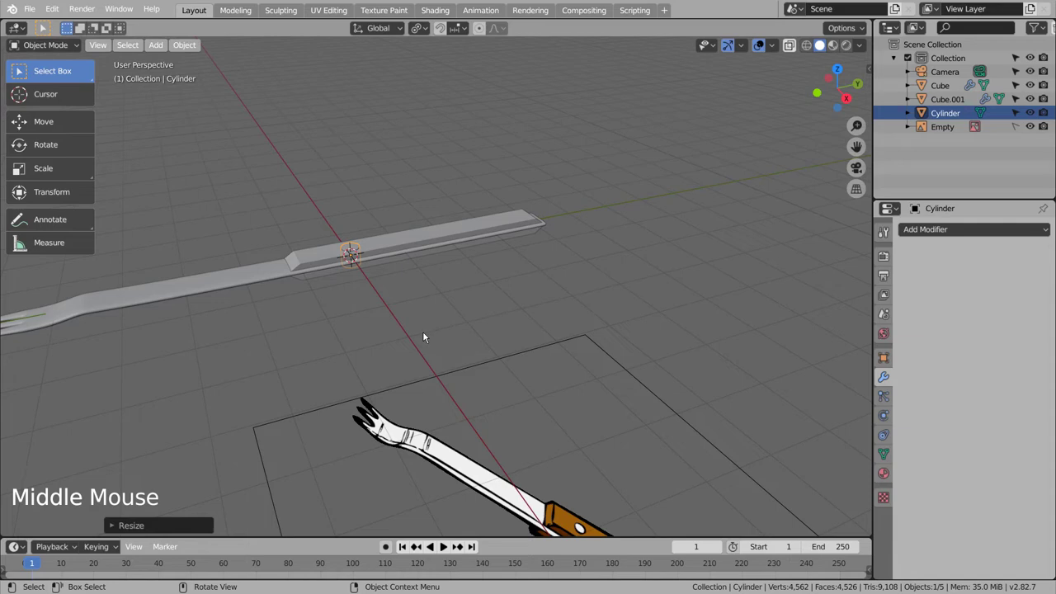
{"action": "middle_click_drag", "start_coordinate": [423, 336], "coordinate": [445, 484]}
- Shrink the rivet cylinder a little more, and stretch it along Z by about 1.68 so it pokes through both handle slabs
{"action": "left_click", "coordinate": [462, 270]}
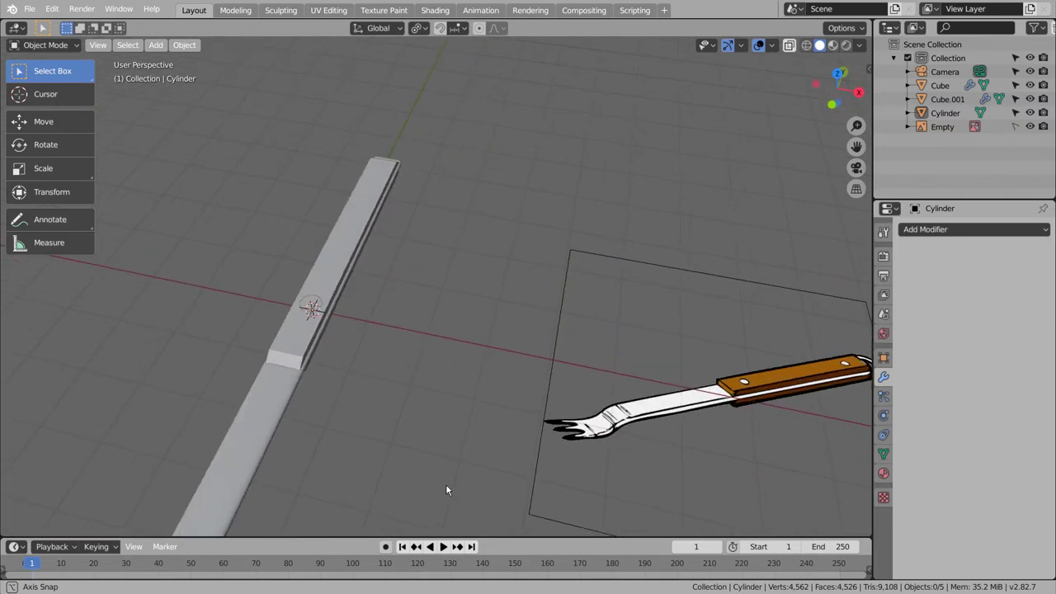
{"action": "left_click", "coordinate": [313, 303]}
{"action": "key", "text": "s"}
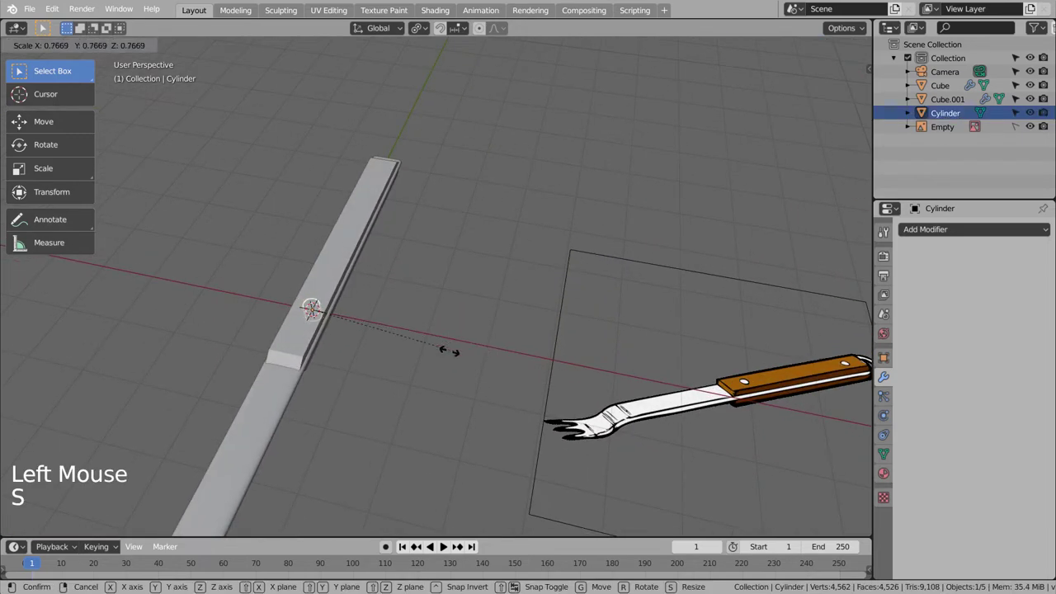
{"action": "left_click", "coordinate": [423, 355]}
{"action": "key", "text": "KP_3"}
{"action": "scroll", "coordinate": [424, 354], "scroll_direction": "up", "scroll_amount": 4}
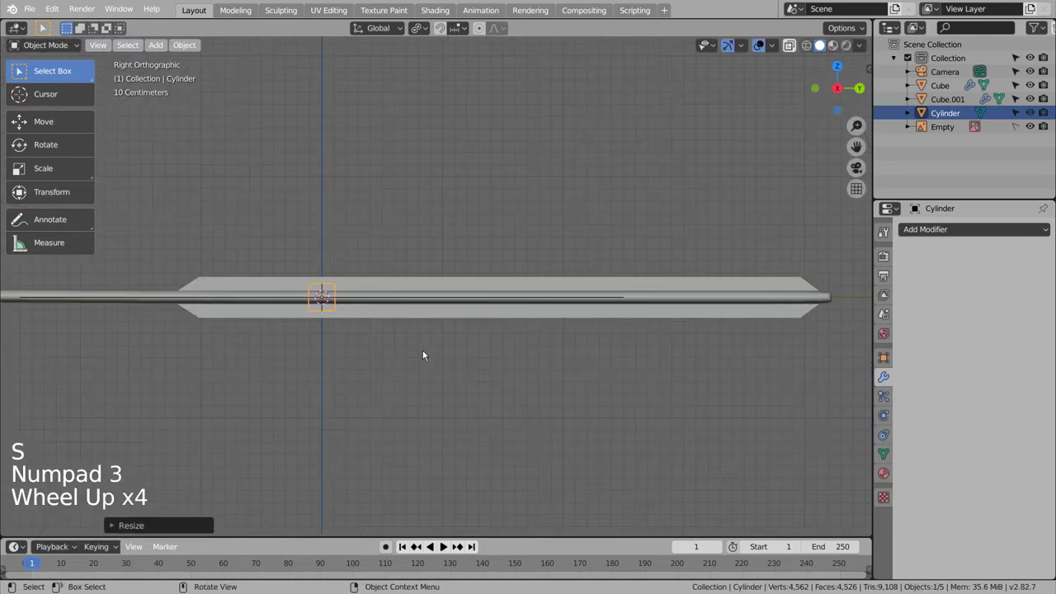
{"action": "key", "text": "s"}
{"action": "key", "text": "z"}
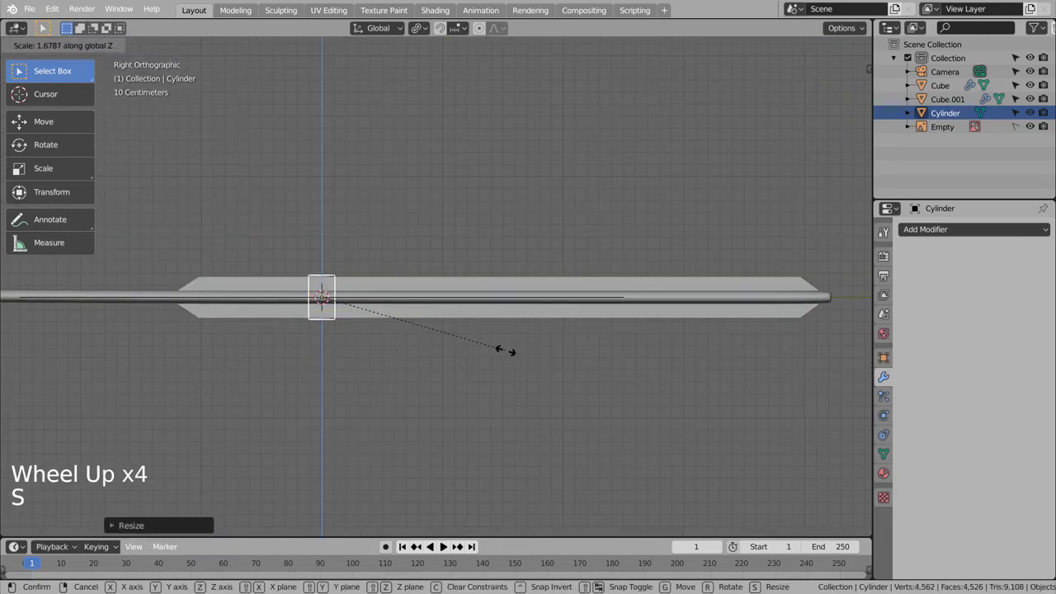
{"action": "left_click", "coordinate": [508, 352]}
- Duplicate the rivet and move the copy along Y to near the rear end of the handle
{"action": "key", "text": "shift+d"}
{"action": "key", "text": "z"}
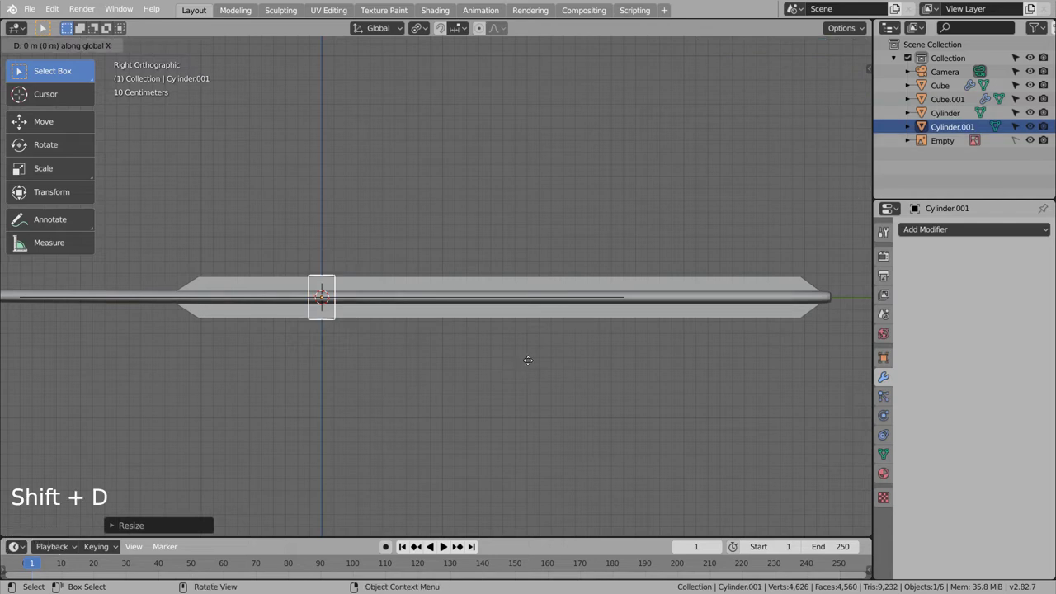
{"action": "key", "text": "y"}
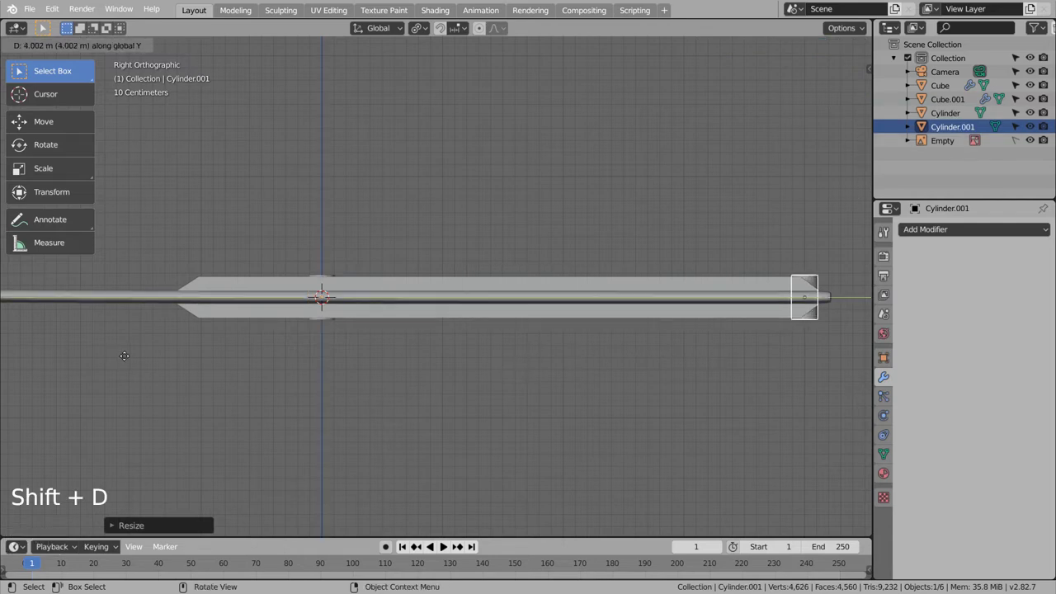
{"action": "left_click", "coordinate": [868, 357]}
{"action": "left_click", "coordinate": [641, 375]}
{"action": "middle_click_drag", "start_coordinate": [641, 375], "coordinate": [675, 422]}
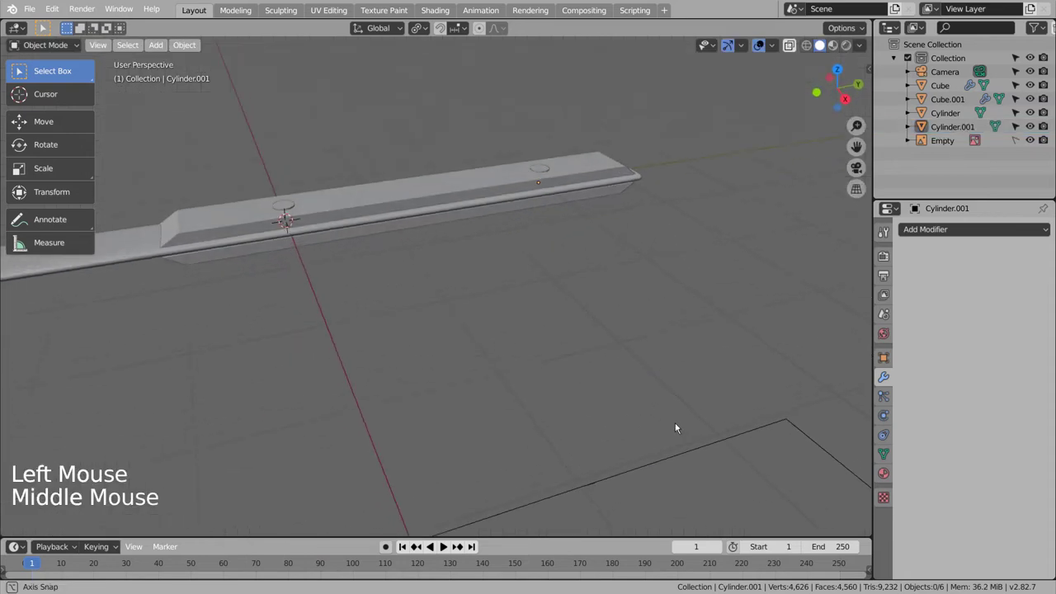
{"action": "scroll", "coordinate": [645, 407], "scroll_direction": "down", "scroll_amount": 2}
{"action": "scroll", "coordinate": [645, 406], "scroll_direction": "down", "scroll_amount": 5}
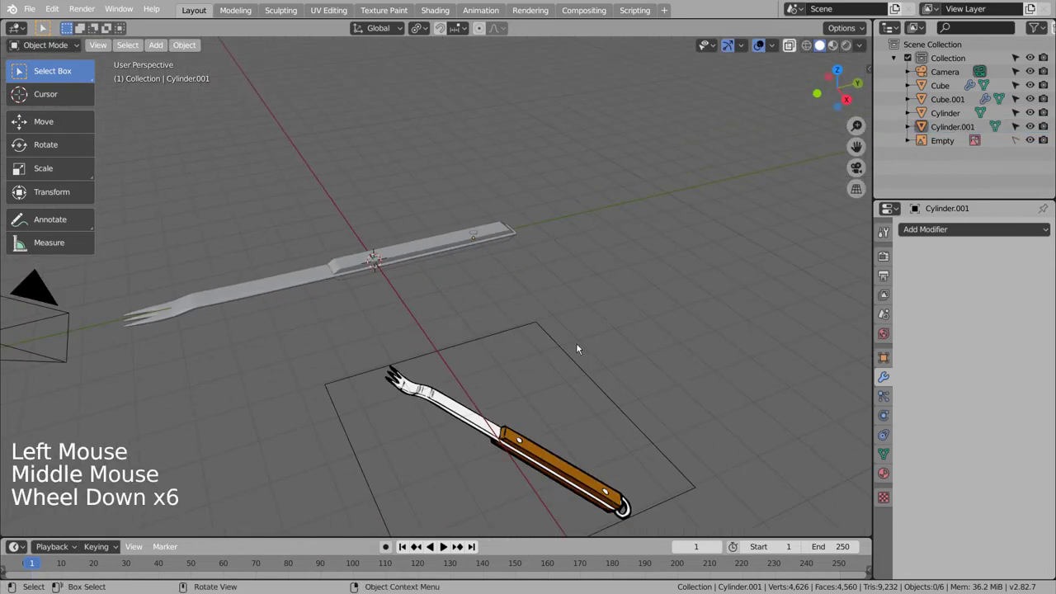
- Add a torus mesh as the hanging ring
{"action": "mouse_move", "coordinate": [576, 347]}
{"action": "middle_mouse_down"}
{"action": "mouse_move", "coordinate": [677, 338]}
{"action": "mouse_move", "coordinate": [601, 390]}
{"action": "mouse_move", "coordinate": [524, 379]}
{"action": "mouse_move", "coordinate": [514, 358]}
{"action": "mouse_move", "coordinate": [591, 354]}
{"action": "middle_mouse_up"}
{"action": "left_click", "coordinate": [590, 354]}
{"action": "key", "text": "shift+a"}
{"action": "mouse_move", "coordinate": [566, 328]}
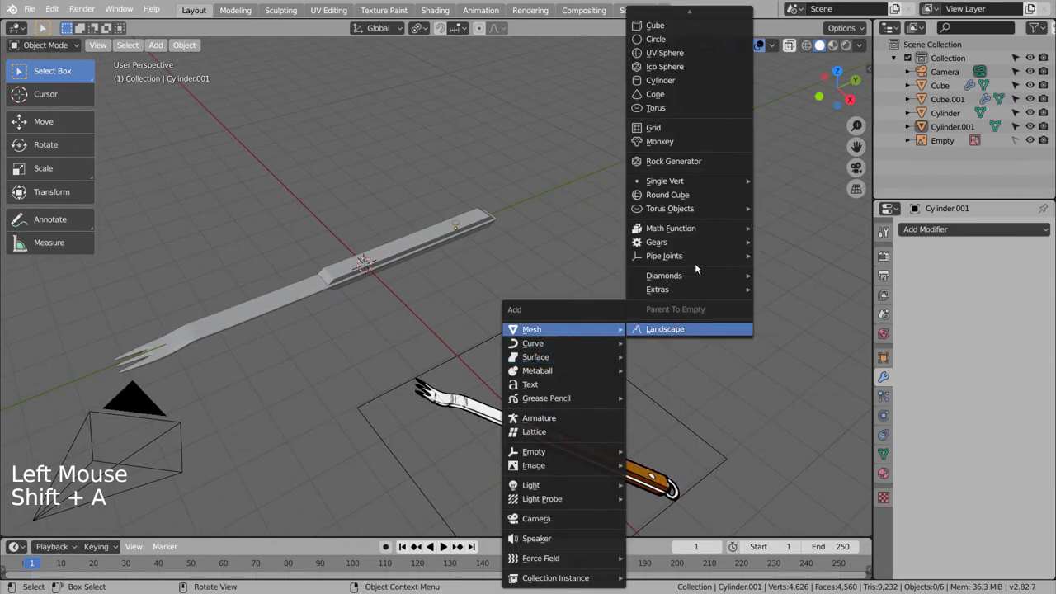
{"action": "left_click", "coordinate": [689, 107]}
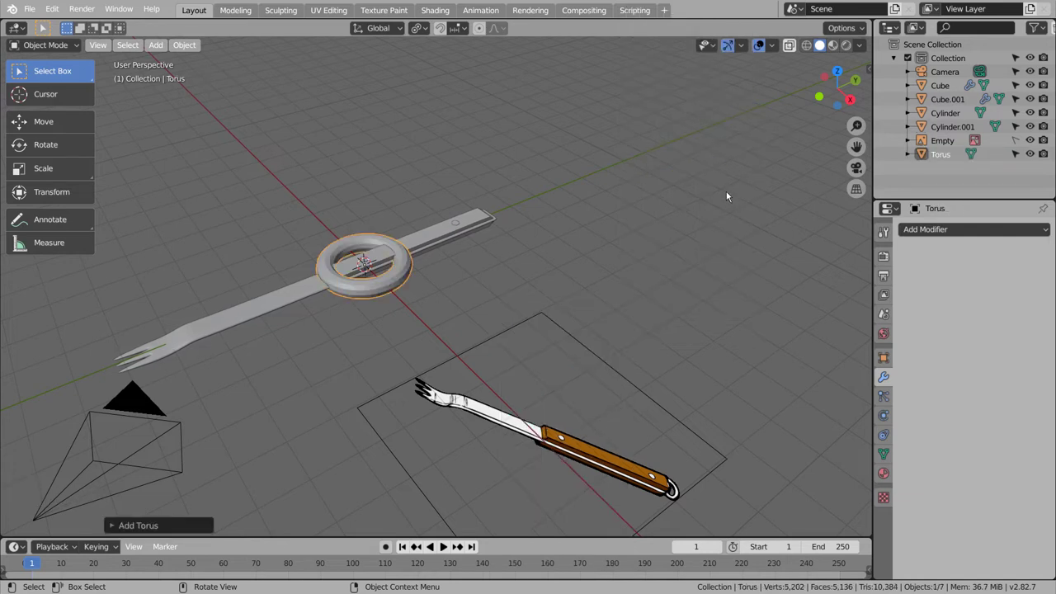
{"action": "key", "text": "s"}
{"action": "key", "text": "y"}
{"action": "left_click", "coordinate": [659, 211]}
{"action": "key", "text": "ctrl+z"}
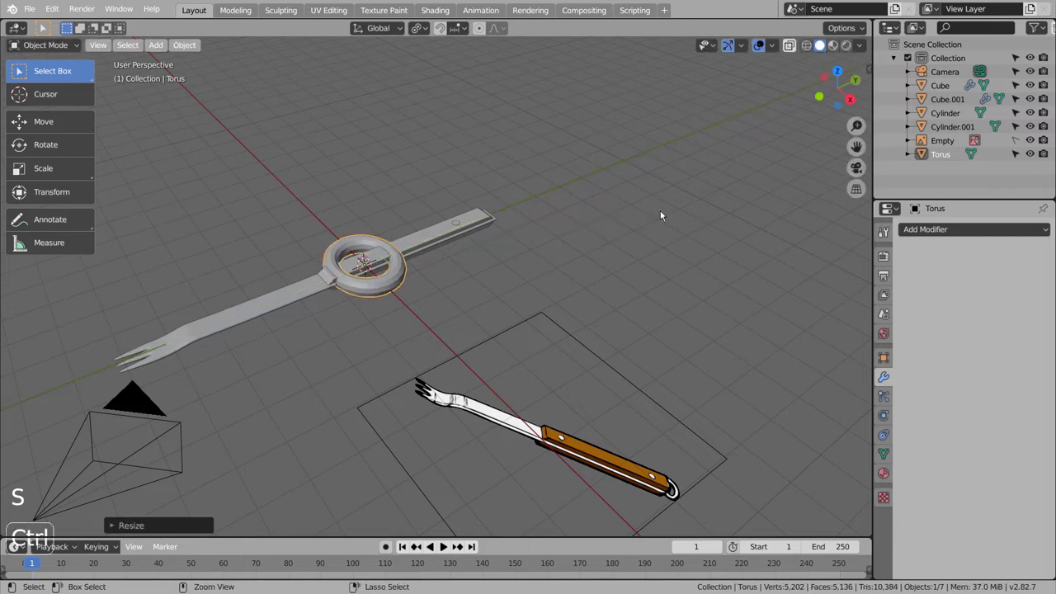
- Scale the torus uniformly to about 0.3 for a small hanging ring
{"action": "key", "text": "ctrl+a"}
{"action": "left_click", "coordinate": [686, 214]}
{"action": "key", "text": "s"}
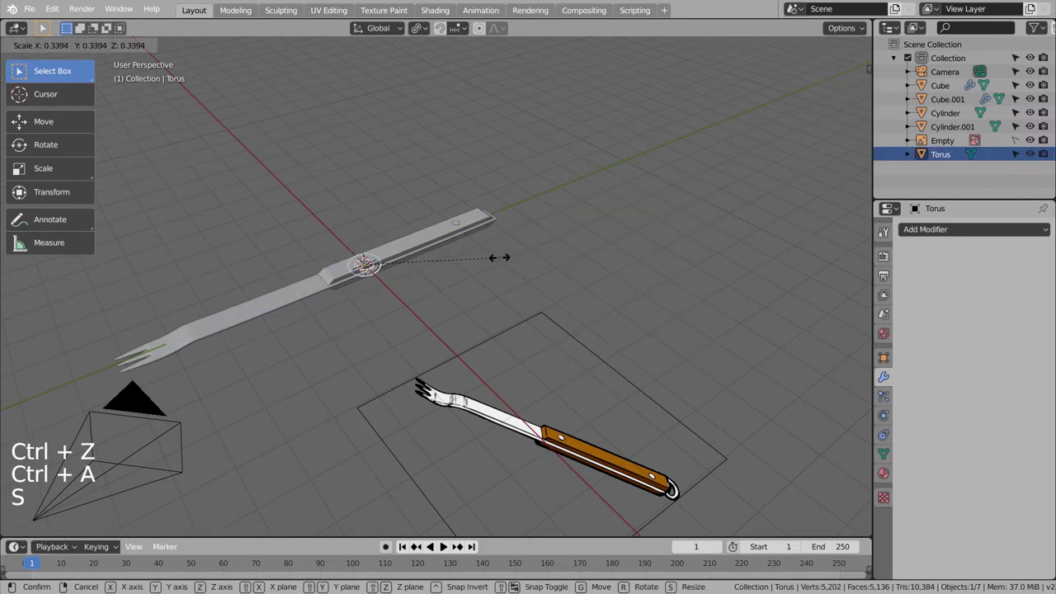
{"action": "left_click", "coordinate": [484, 266]}
- Move the ring along Y from the origin to the rear end of the handle
{"action": "key", "text": "KP_1"}
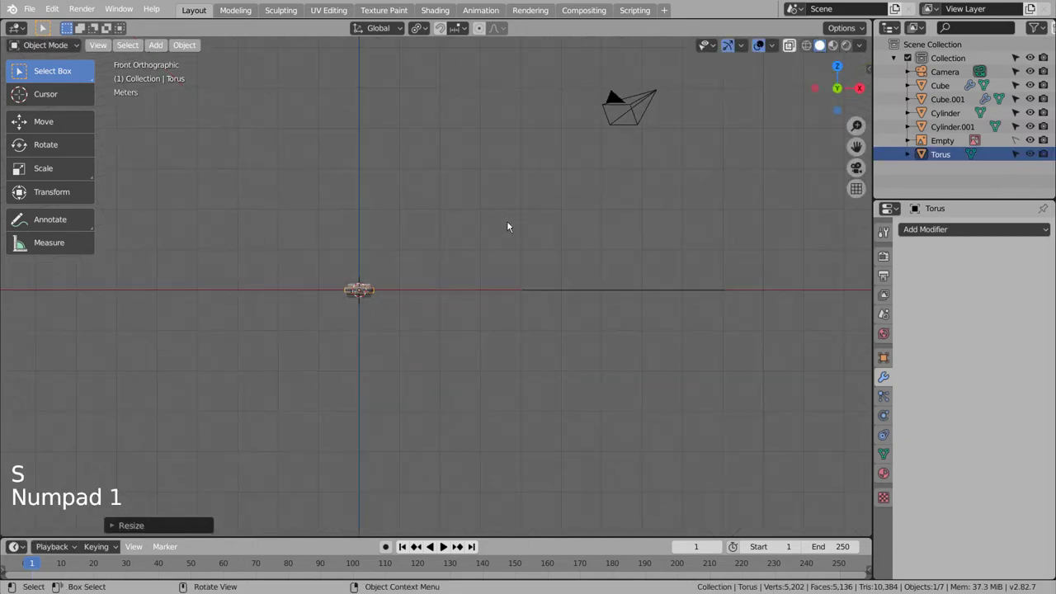
{"action": "key", "text": "KP_3"}
{"action": "key", "text": "g"}
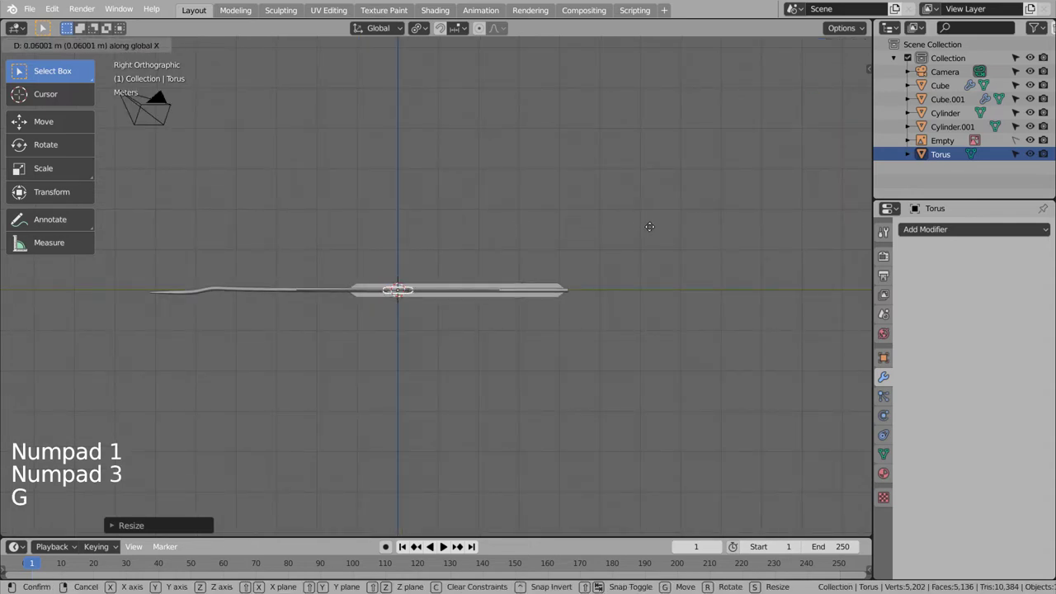
{"action": "middle_click_drag", "start_coordinate": [672, 227], "coordinate": [714, 354]}
{"action": "left_click", "coordinate": [691, 226]}
{"action": "scroll", "coordinate": [698, 310], "scroll_direction": "up", "scroll_amount": 4}
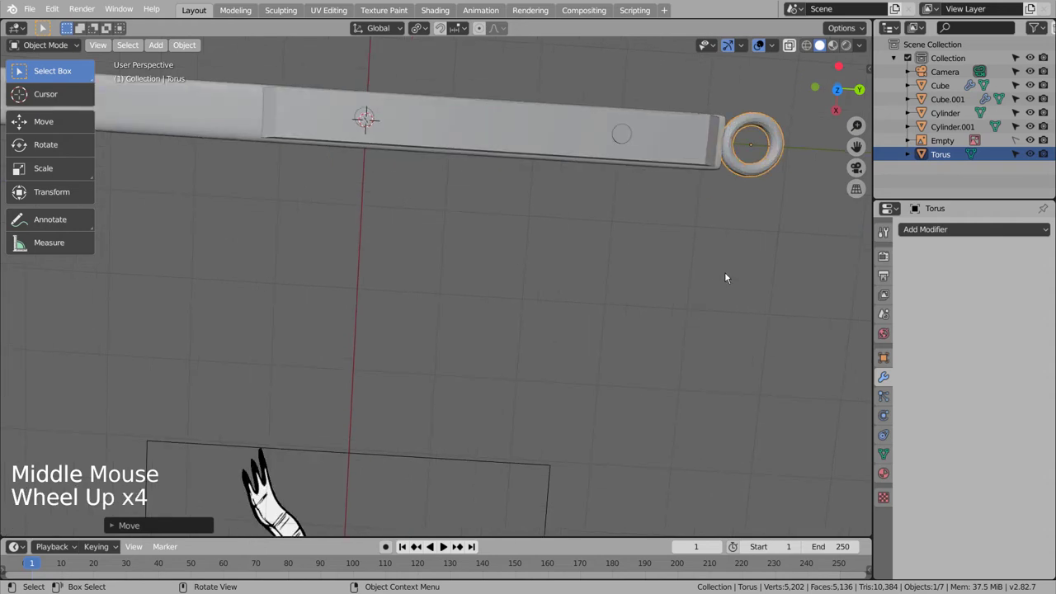
- Nudge the ring about 0.05 m outward along Y so it sits just clear of the metal strip's end
{"action": "middle_click_drag", "start_coordinate": [731, 266], "coordinate": [403, 269], "text": "shift"}
{"action": "scroll", "coordinate": [455, 257], "scroll_direction": "up", "scroll_amount": 6}
{"action": "middle_click_drag", "start_coordinate": [440, 179], "coordinate": [473, 388], "text": "shift"}
{"action": "middle_click_drag", "start_coordinate": [465, 248], "coordinate": [578, 247], "text": "shift"}
{"action": "left_click", "coordinate": [581, 206]}
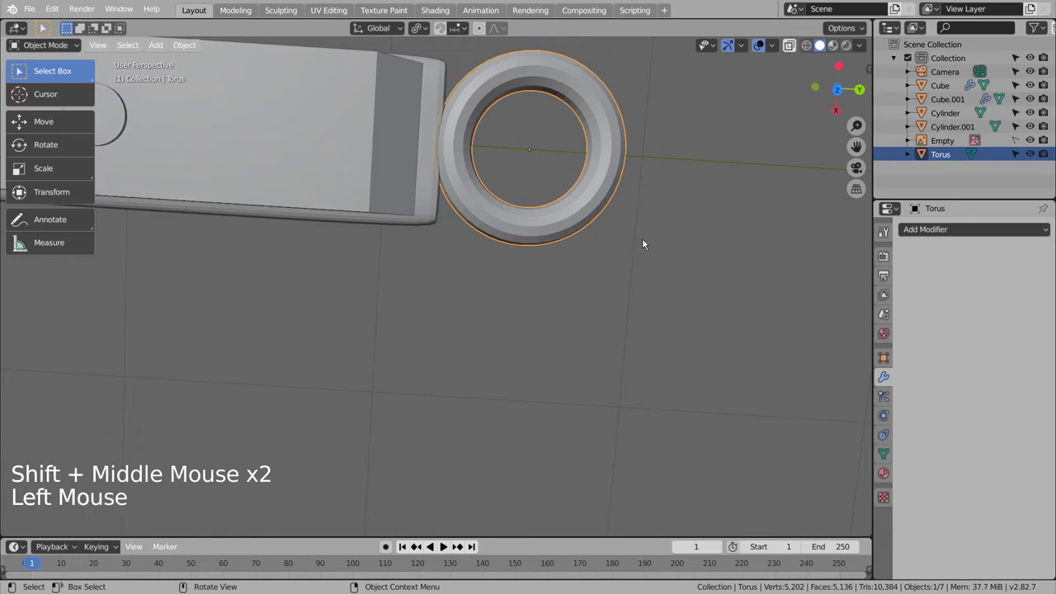
{"action": "key", "text": "g"}
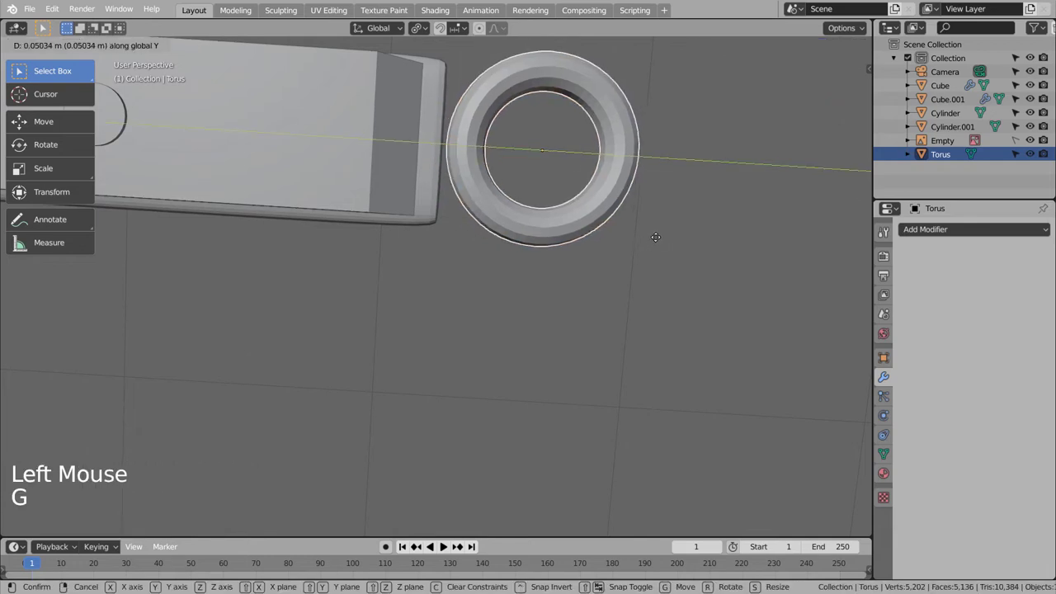
{"action": "left_click", "coordinate": [657, 237]}
- Apply smooth shading to the ring
{"action": "mouse_move", "coordinate": [660, 239]}
{"action": "middle_mouse_down"}
{"action": "mouse_move", "coordinate": [653, 305]}
{"action": "mouse_move", "coordinate": [655, 228]}
{"action": "mouse_move", "coordinate": [578, 272]}
{"action": "mouse_move", "coordinate": [586, 324]}
{"action": "middle_mouse_up"}
{"action": "right_click", "coordinate": [575, 272]}
{"action": "left_click", "coordinate": [573, 274]}
{"action": "left_click", "coordinate": [586, 327]}
- Add lengthwise loop cuts close to both long sides of the metal part to sharpen its rear corners, and return to Object Mode
{"action": "left_click", "coordinate": [390, 253]}
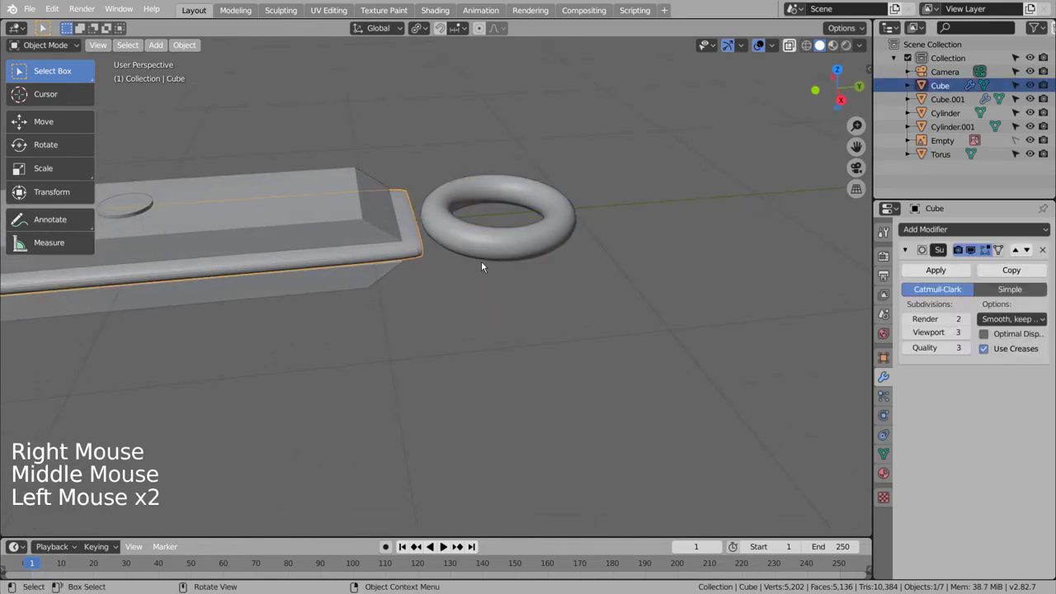
{"action": "right_click_drag", "start_coordinate": [404, 238], "coordinate": [408, 241]}
{"action": "key", "text": "Tab"}
{"action": "key", "text": "ctrl+r"}
{"action": "left_click", "coordinate": [413, 244]}
{"action": "left_click", "coordinate": [433, 245]}
{"action": "middle_click_drag", "start_coordinate": [523, 260], "coordinate": [600, 282]}
{"action": "key", "text": "ctrl+r"}
{"action": "left_click", "coordinate": [628, 279]}
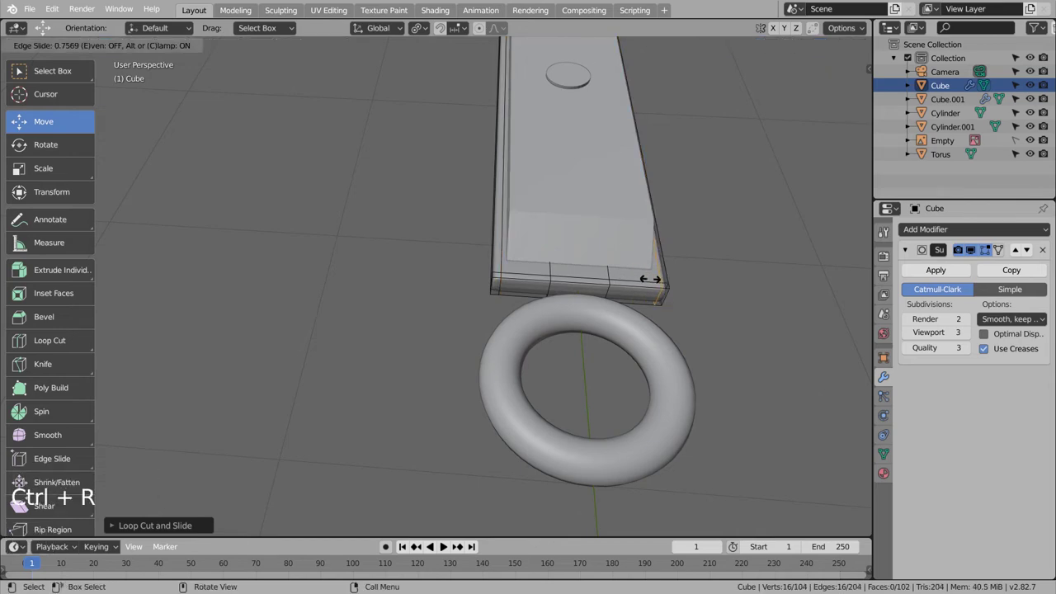
{"action": "left_click", "coordinate": [651, 279]}
{"action": "key", "text": "Tab"}
{"action": "middle_click", "coordinate": [445, 322]}
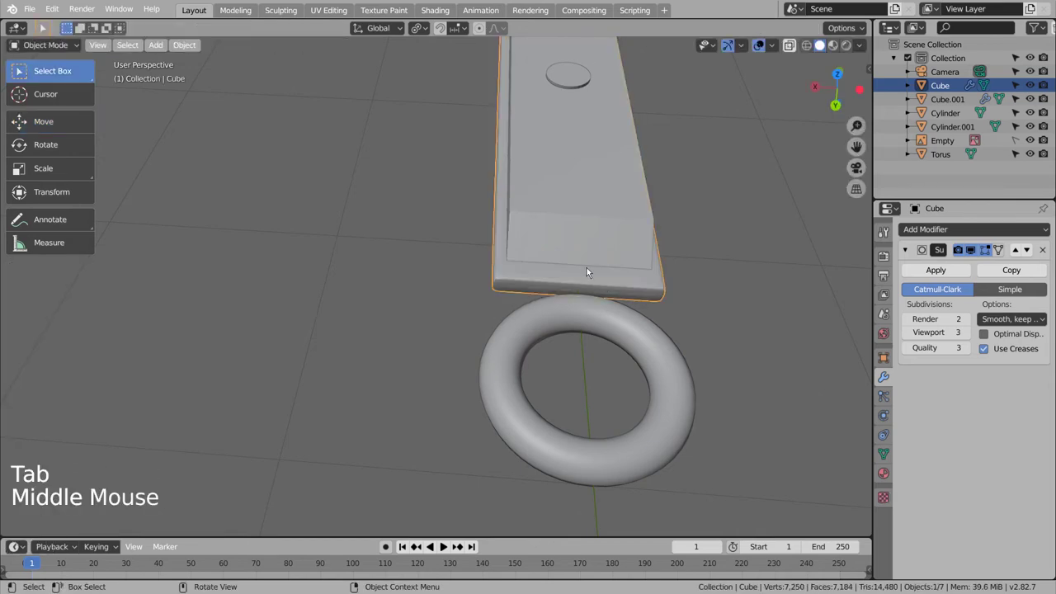
- Scale the metal part narrower along X until its sides line up with the handle slabs
{"action": "left_click", "coordinate": [700, 276]}
{"action": "left_click", "coordinate": [695, 287]}
{"action": "key", "text": "s"}
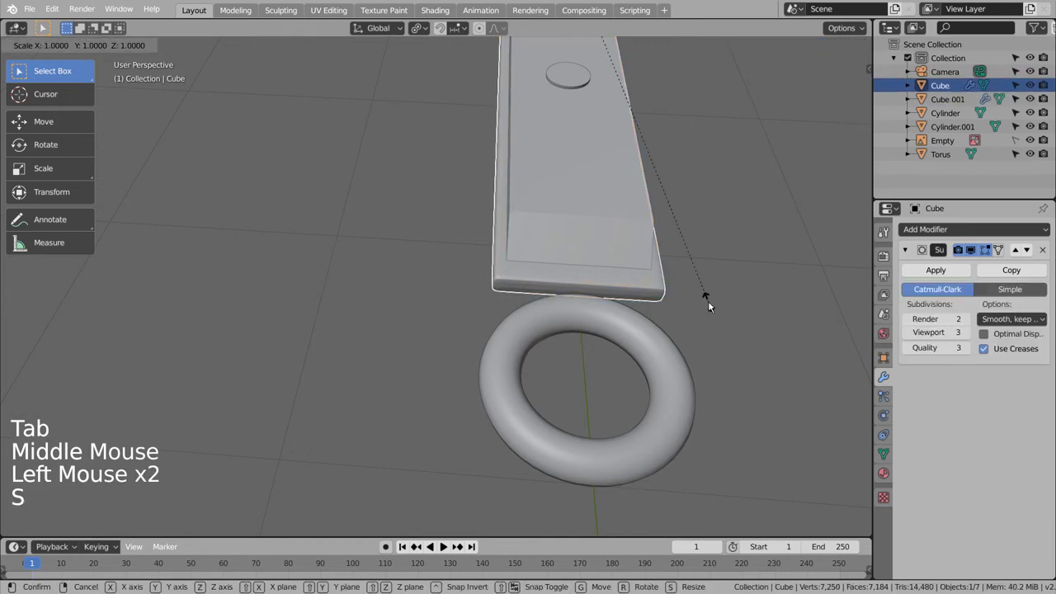
{"action": "key", "text": "x"}
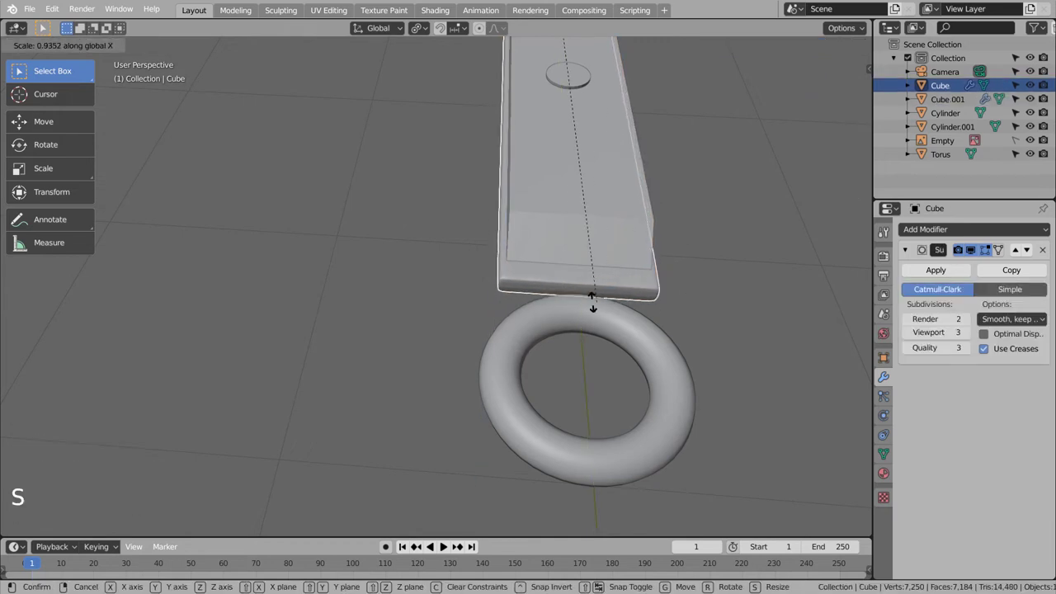
{"action": "left_click", "coordinate": [569, 279]}
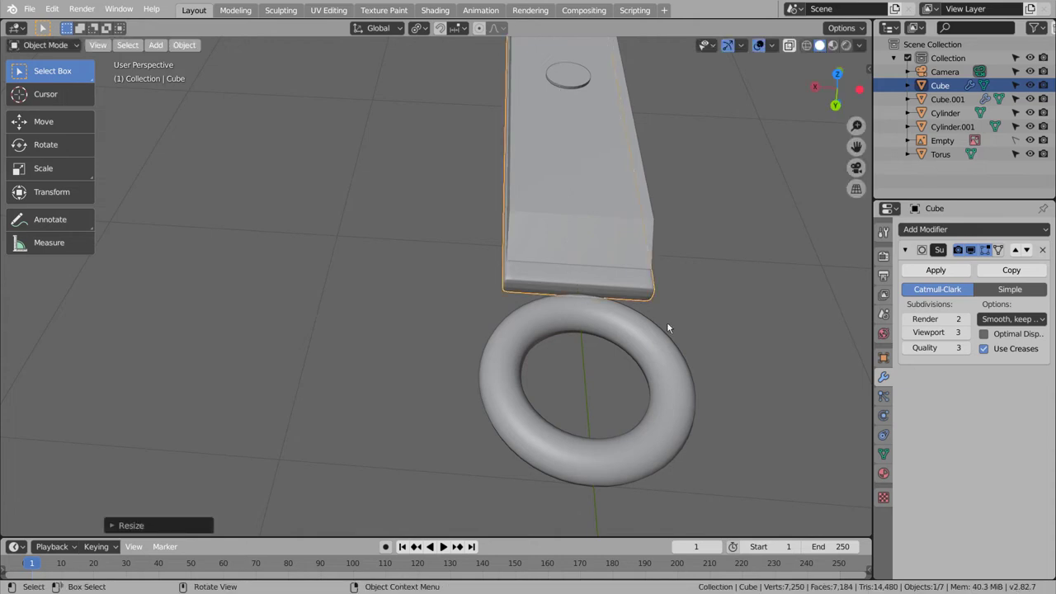
- Extrude the middle face at the metal part's rear end about 0.1 m outward to form a connecting tab reaching the ring
{"action": "middle_click_drag", "start_coordinate": [672, 327], "coordinate": [750, 289]}
{"action": "key", "text": "Tab"}
{"action": "left_click", "coordinate": [595, 302]}
{"action": "key", "text": "Tab"}
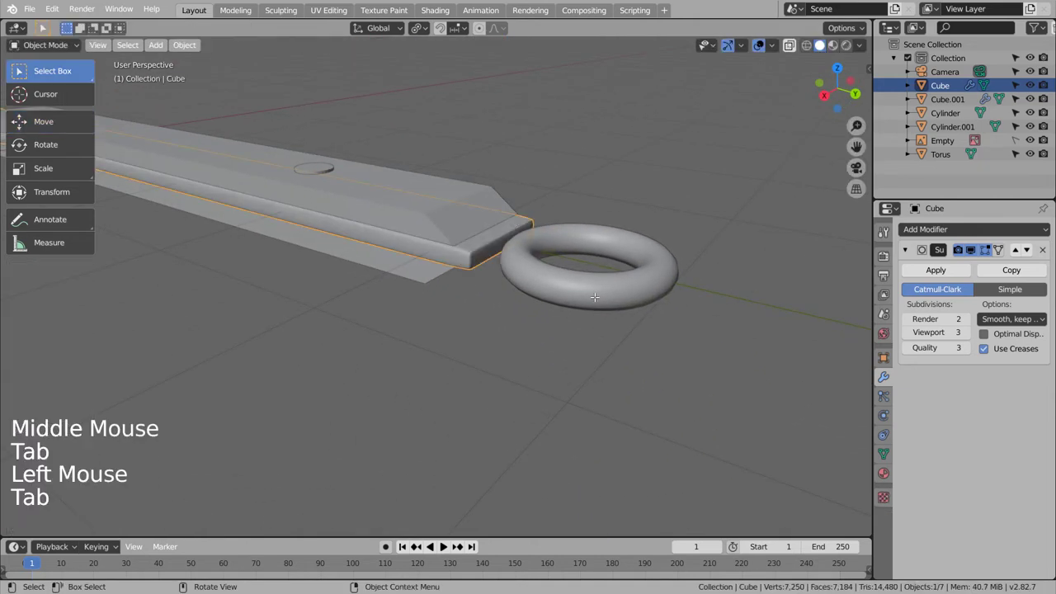
{"action": "left_click", "coordinate": [595, 301]}
{"action": "key", "text": "Tab"}
{"action": "key", "text": "Tab"}
{"action": "left_click", "coordinate": [488, 247]}
{"action": "key", "text": "Tab"}
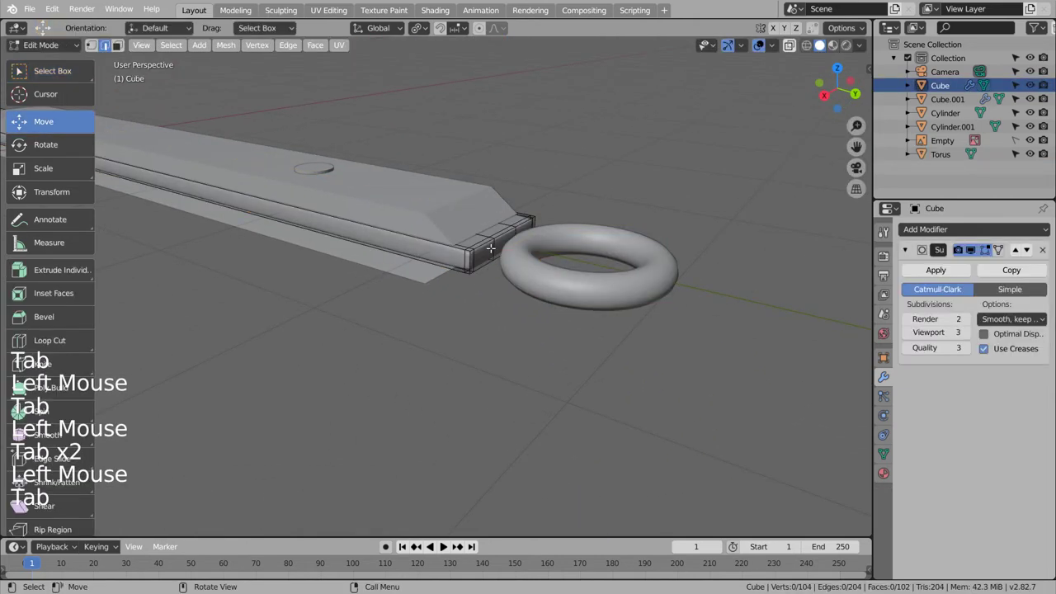
{"action": "middle_click_drag", "start_coordinate": [490, 247], "coordinate": [625, 242]}
{"action": "key", "text": "3"}
{"action": "left_click", "coordinate": [499, 237]}
{"action": "key", "text": "e"}
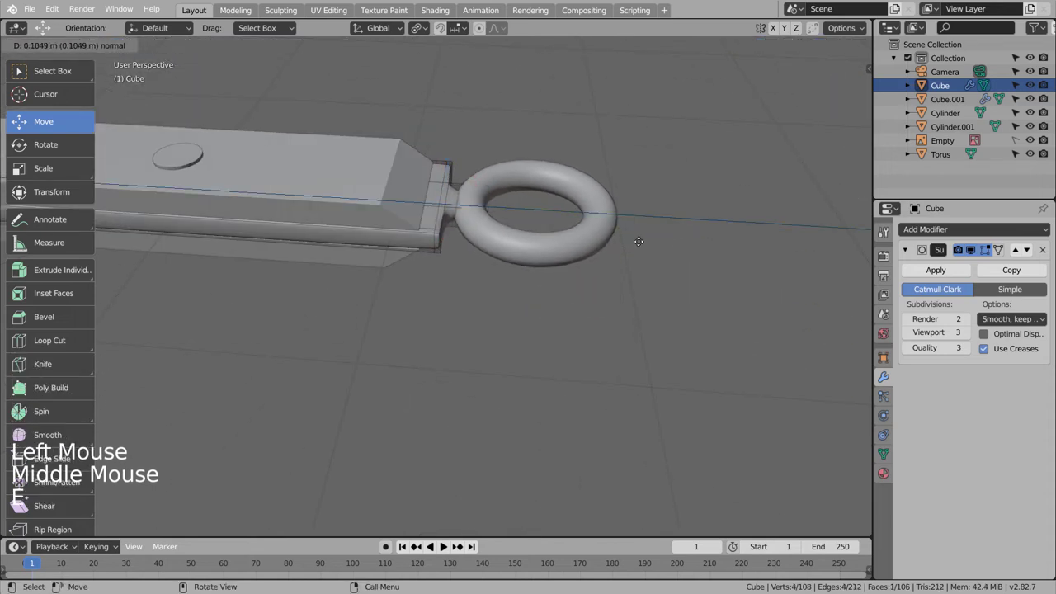
{"action": "left_click", "coordinate": [640, 240]}
- Extrude the tab's end face again by about 0.03 m into the ring and return to Object Mode
{"action": "key", "text": "e"}
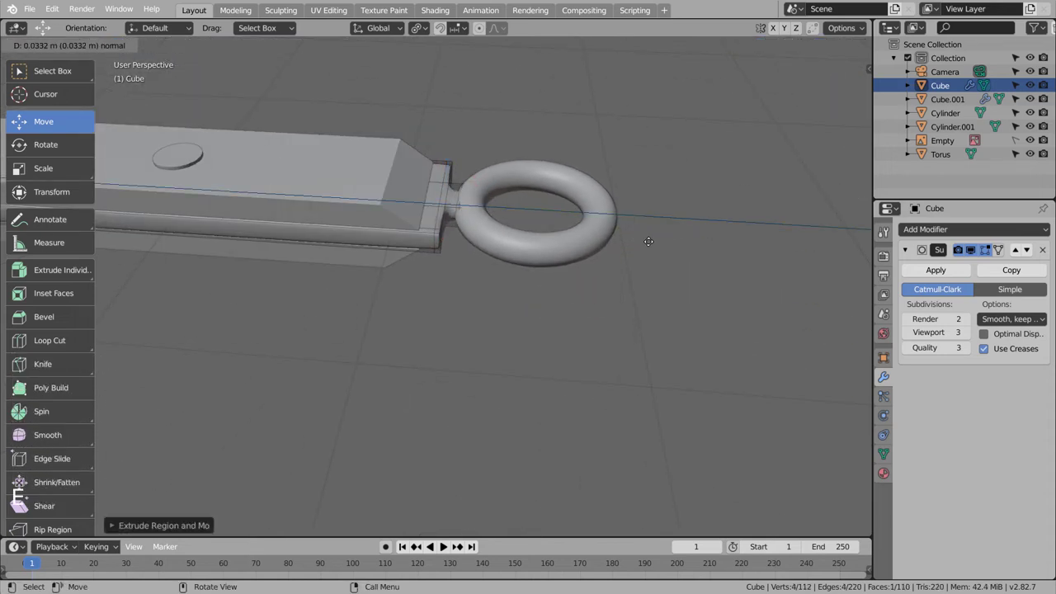
{"action": "key", "text": "Tab"}
{"action": "left_click", "coordinate": [534, 259]}
{"action": "left_click", "coordinate": [548, 261]}
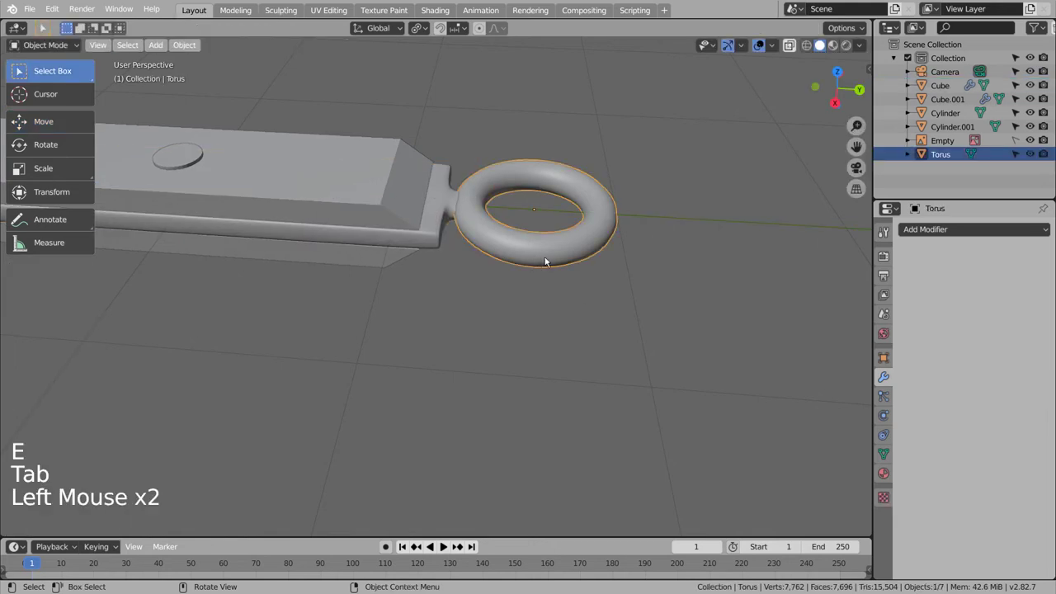
- Add a loop cut around the metal part's connecting tab, slide it against the tab's base, and return to Object Mode
{"action": "middle_click_drag", "start_coordinate": [548, 262], "coordinate": [586, 318]}
{"action": "left_click", "coordinate": [587, 318]}
{"action": "key", "text": "Tab"}
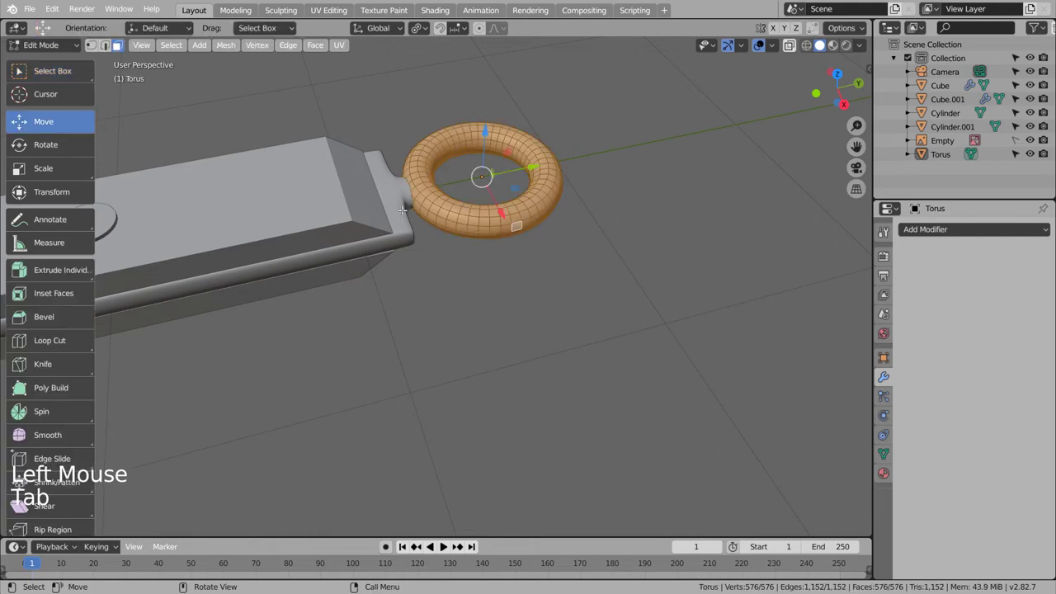
{"action": "key", "text": "Tab"}
{"action": "left_click", "coordinate": [396, 183]}
{"action": "key", "text": "Tab"}
{"action": "key", "text": "ctrl+r"}
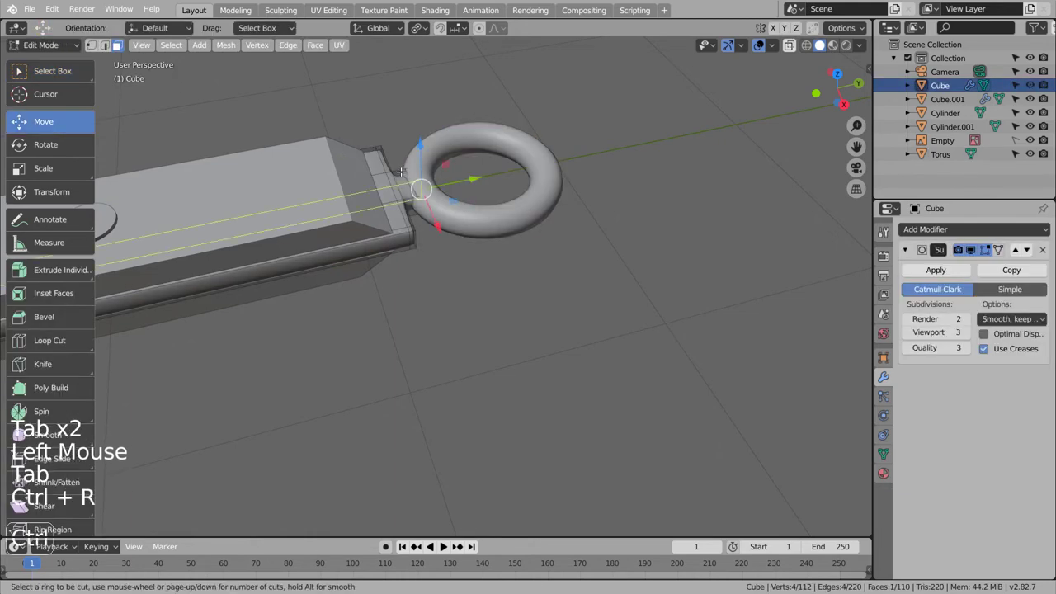
{"action": "left_click", "coordinate": [405, 173]}
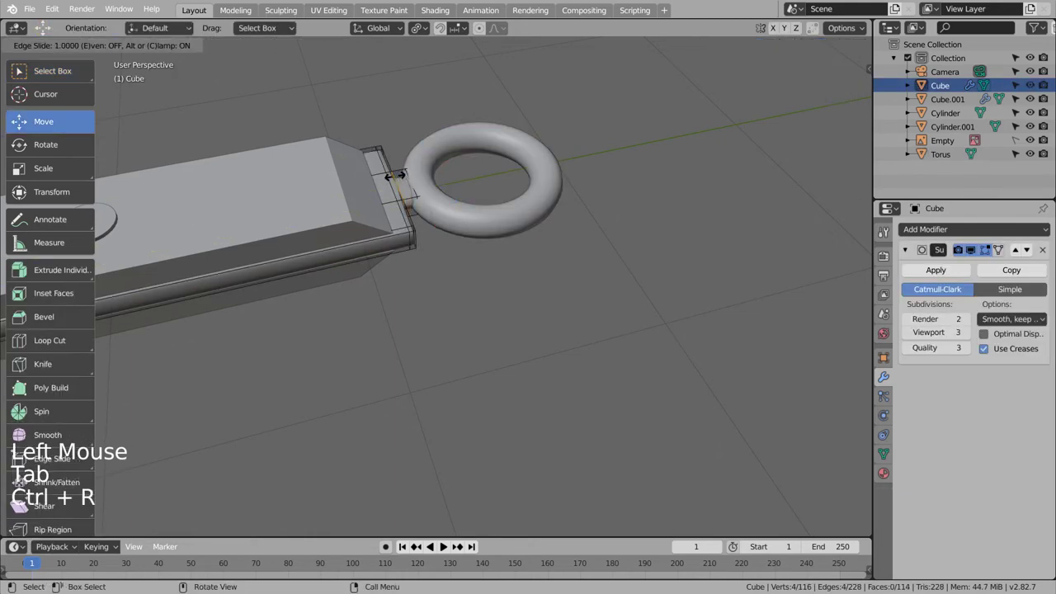
{"action": "left_click", "coordinate": [394, 175]}
{"action": "key", "text": "Tab"}
{"action": "left_click", "coordinate": [536, 355]}
- Align the camera to an angled view framing the whole fork, and hide the reference image
{"action": "middle_click_drag", "start_coordinate": [537, 355], "coordinate": [525, 326]}
{"action": "scroll", "coordinate": [525, 328], "scroll_direction": "down", "scroll_amount": 13}
{"action": "middle_click_drag", "start_coordinate": [430, 313], "coordinate": [510, 331], "text": "shift"}
{"action": "scroll", "coordinate": [524, 344], "scroll_direction": "up", "scroll_amount": 1}
{"action": "scroll", "coordinate": [525, 343], "scroll_direction": "up", "scroll_amount": 4}
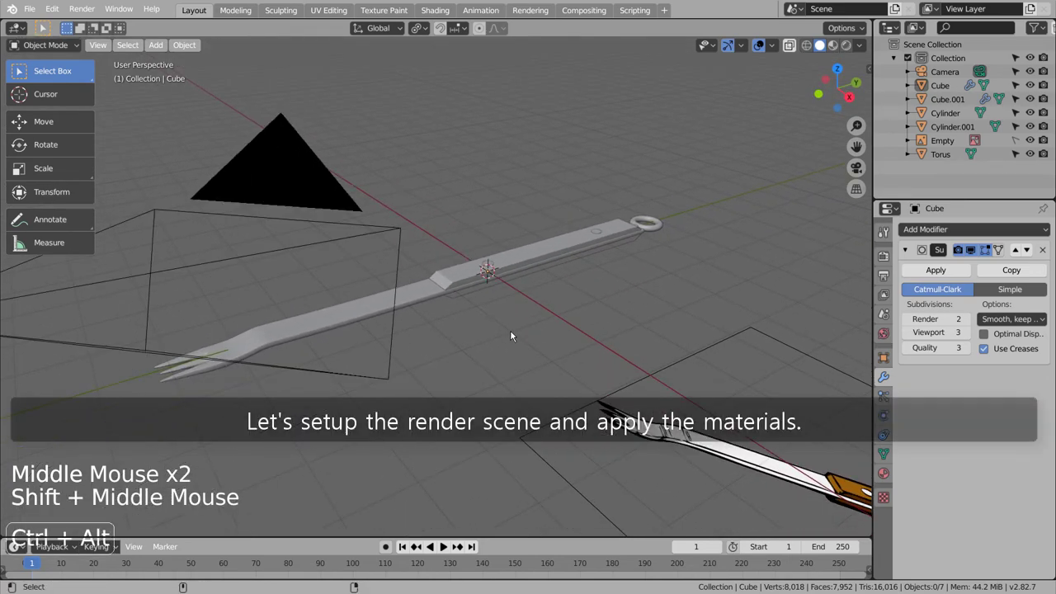
{"action": "key", "text": "ctrl+alt+KP_0"}
{"action": "key", "text": "shift+grave"}
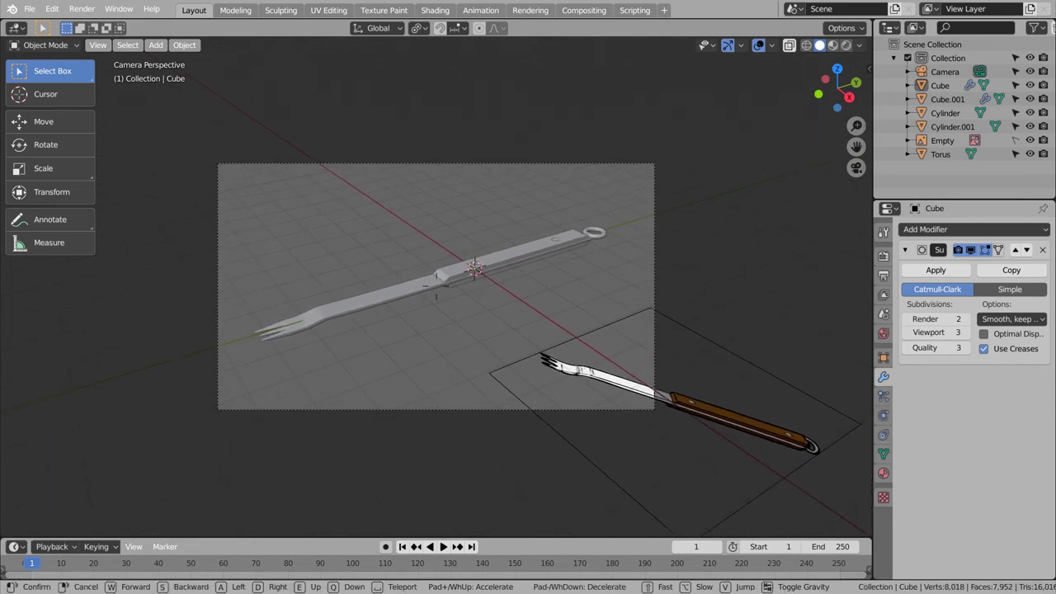
{"action": "left_click", "coordinate": [462, 275]}
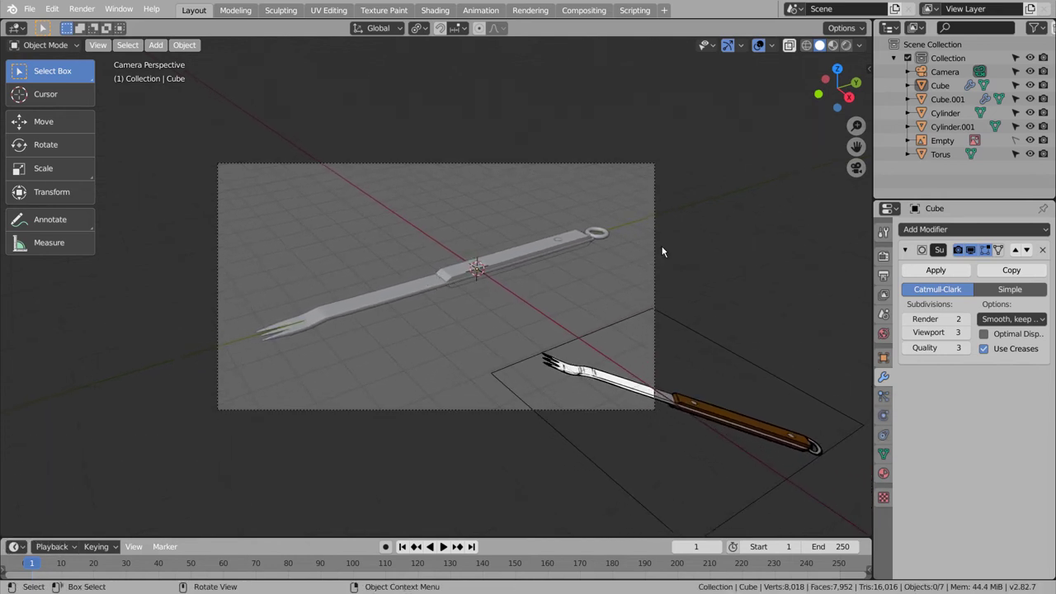
{"action": "left_click", "coordinate": [1030, 141]}
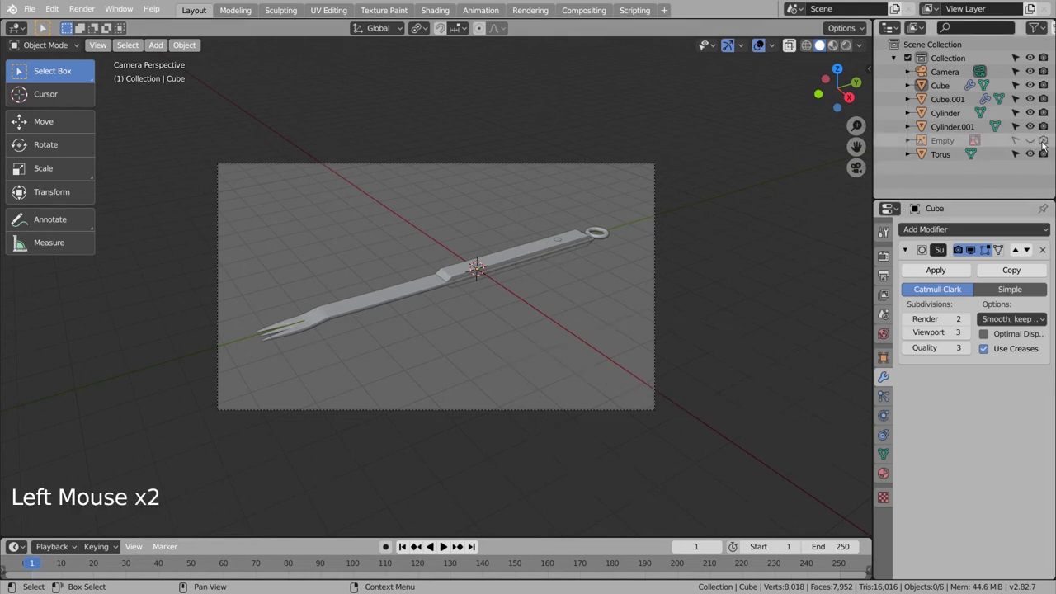
- Apply the Subdivision Surface modifier on the metal part and the Mirror modifier on the handle slabs
{"action": "left_click", "coordinate": [408, 283]}
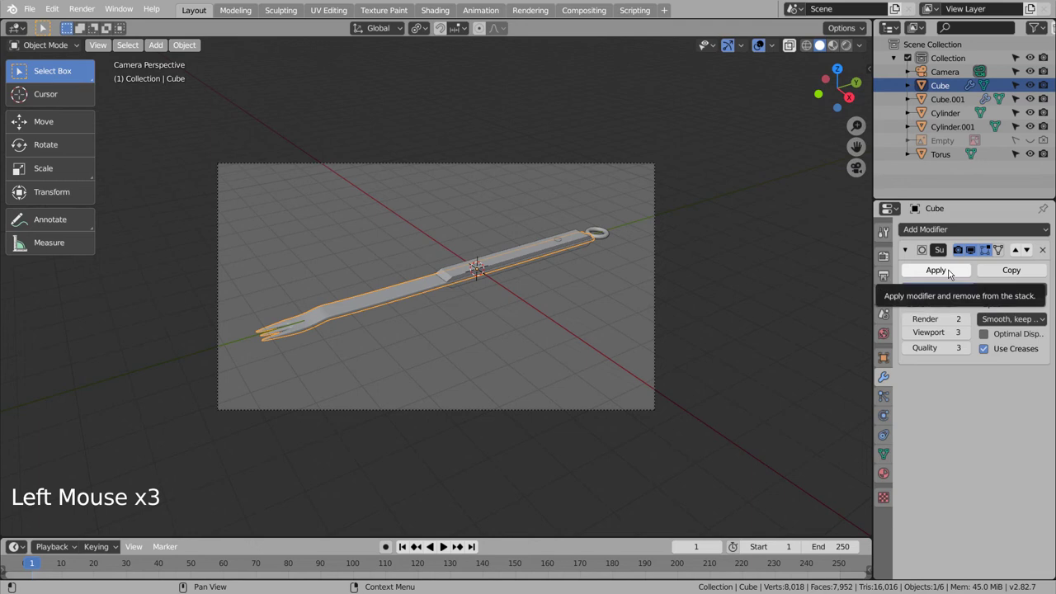
{"action": "left_click", "coordinate": [949, 273]}
{"action": "left_click", "coordinate": [947, 99]}
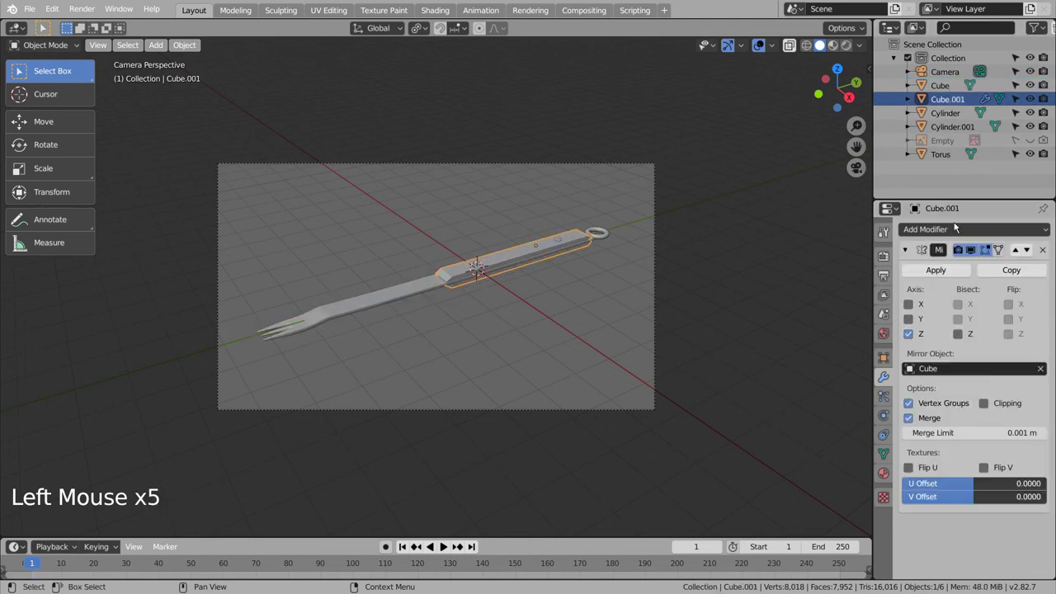
{"action": "left_click", "coordinate": [943, 271]}
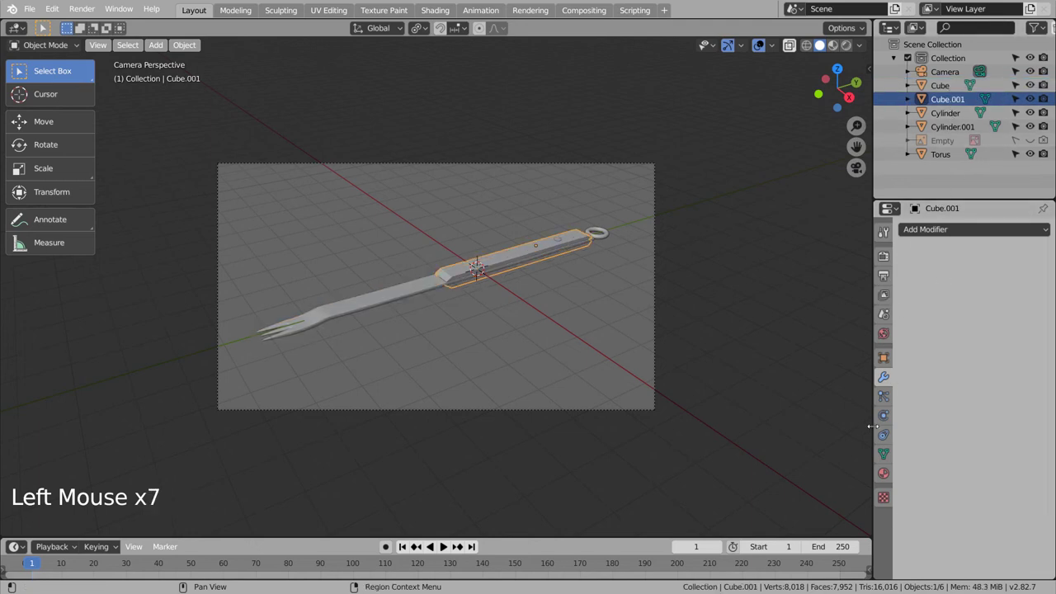
- Give the metal part's material a pure white base color, metallic 0.936 and roughness 0.217, using Material Preview shading
{"action": "left_click", "coordinate": [883, 473]}
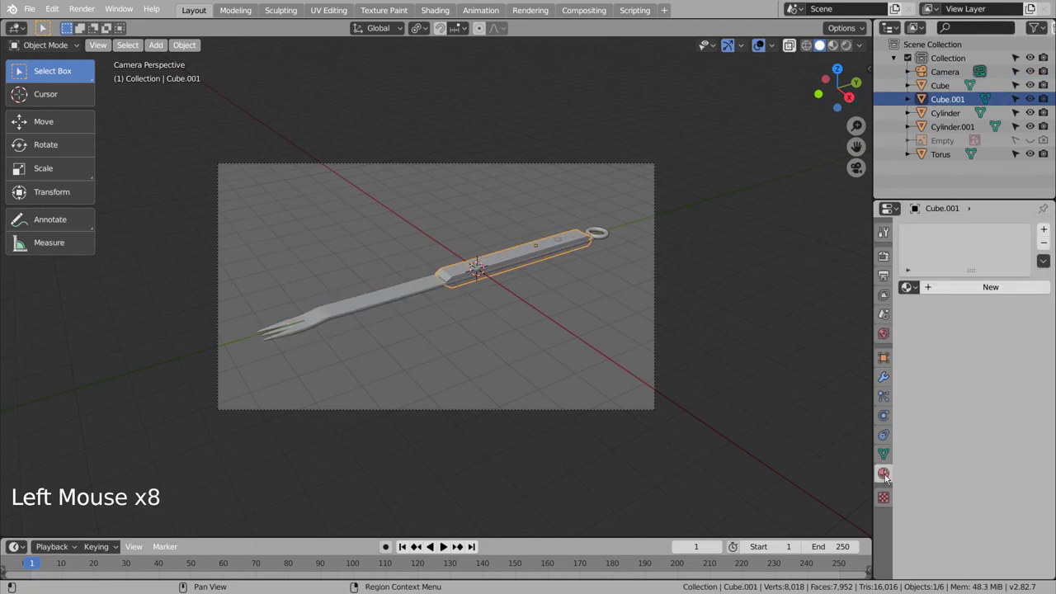
{"action": "left_click", "coordinate": [425, 288]}
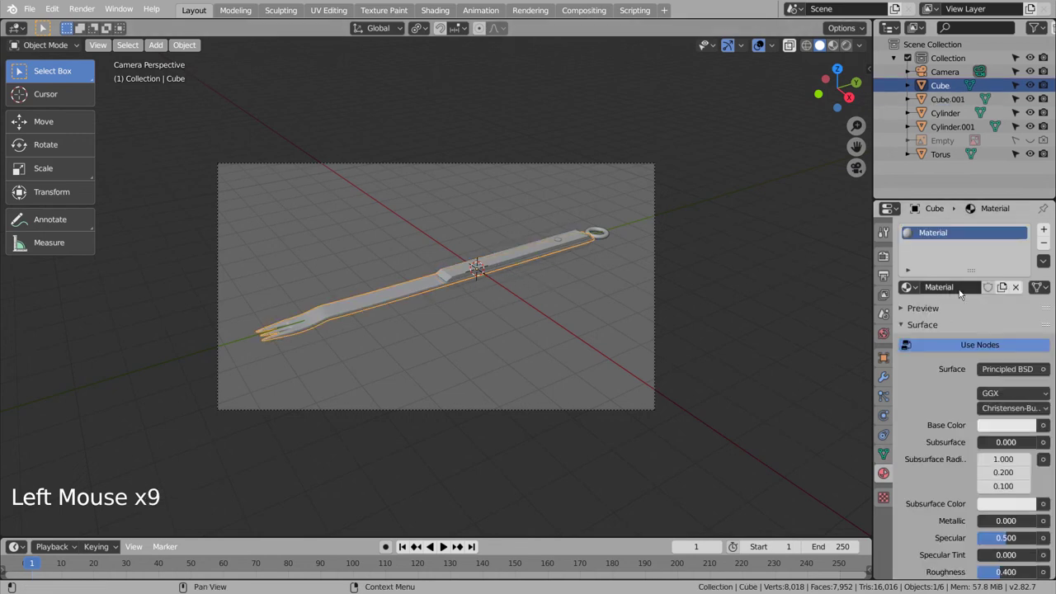
{"action": "left_click", "coordinate": [1008, 425]}
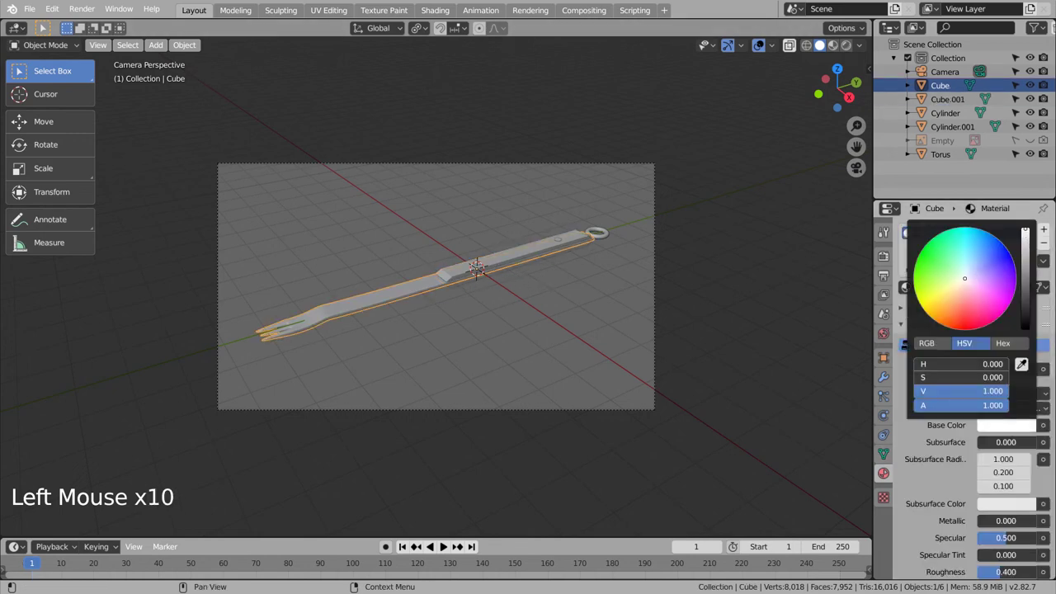
{"action": "left_click_drag", "start_coordinate": [1006, 520], "coordinate": [1040, 520]}
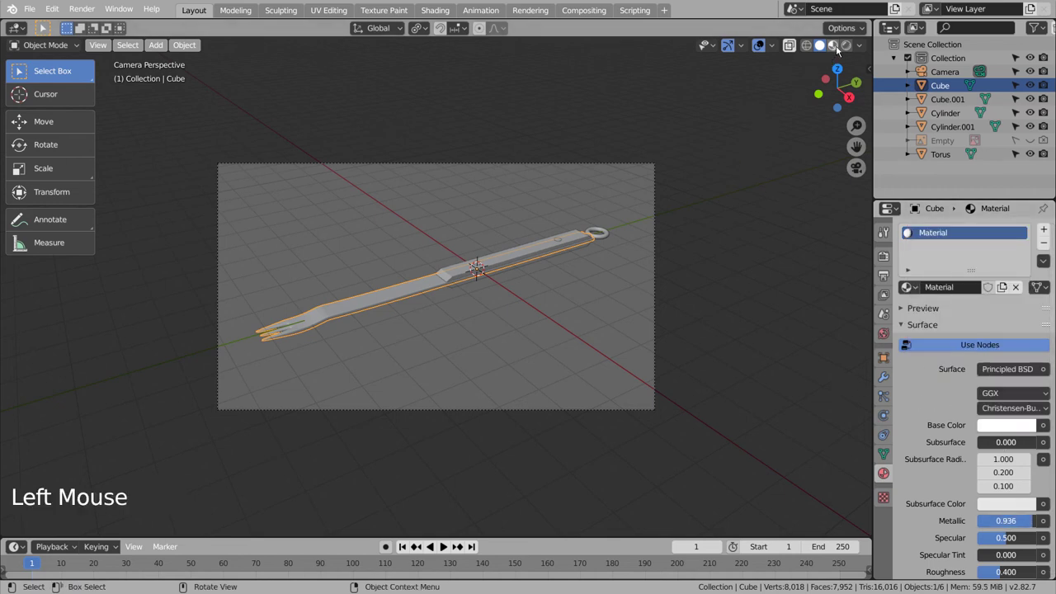
{"action": "left_click", "coordinate": [834, 46]}
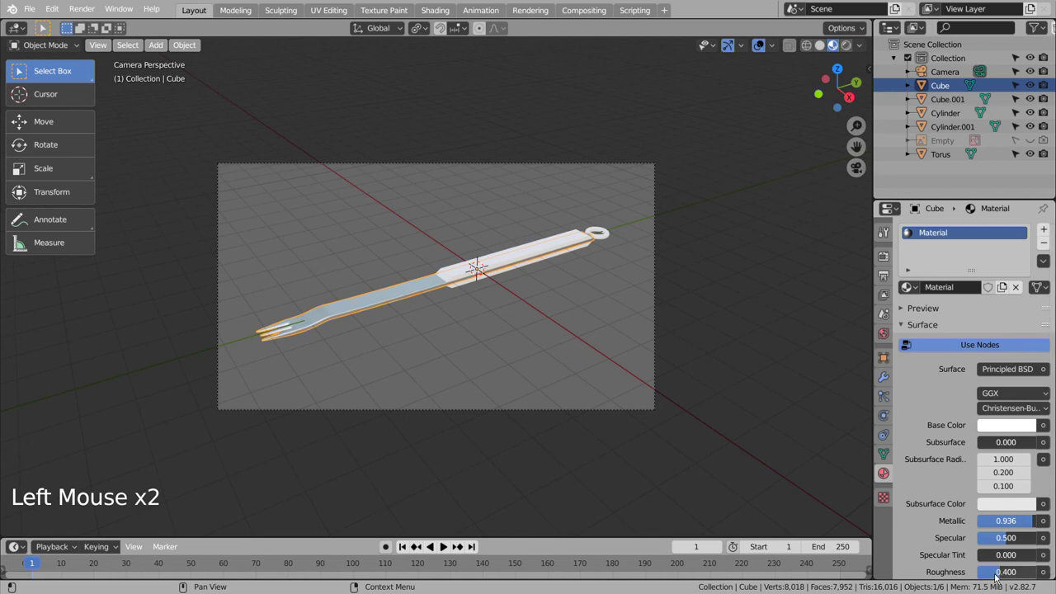
{"action": "left_click_drag", "start_coordinate": [996, 572], "coordinate": [979, 571]}
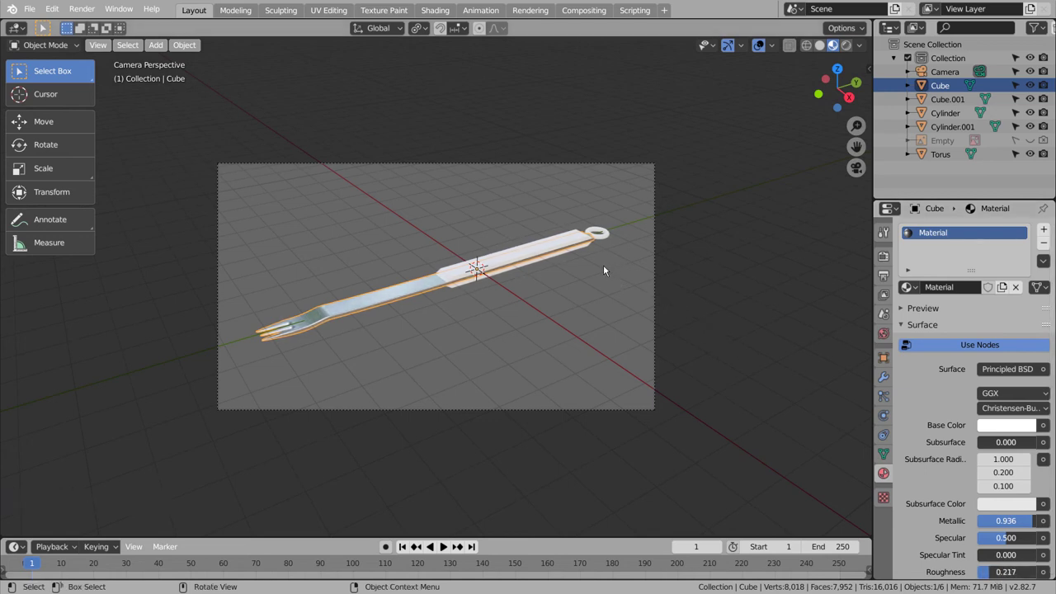
- Copy the metal part's material to the hanging ring and both rivets
{"action": "scroll", "coordinate": [603, 263], "scroll_direction": "up", "scroll_amount": 1}
{"action": "left_click", "coordinate": [629, 227]}
{"action": "scroll", "coordinate": [663, 232], "scroll_direction": "up", "scroll_amount": 4}
{"action": "middle_click_drag", "start_coordinate": [662, 233], "coordinate": [402, 381], "text": "shift"}
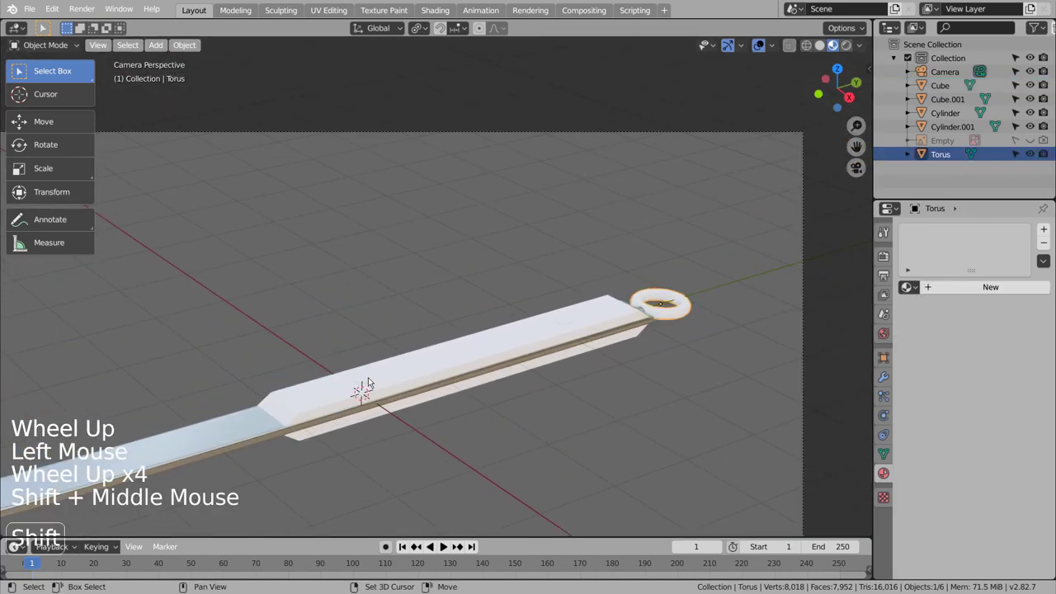
{"action": "left_click", "coordinate": [368, 384], "text": "shift"}
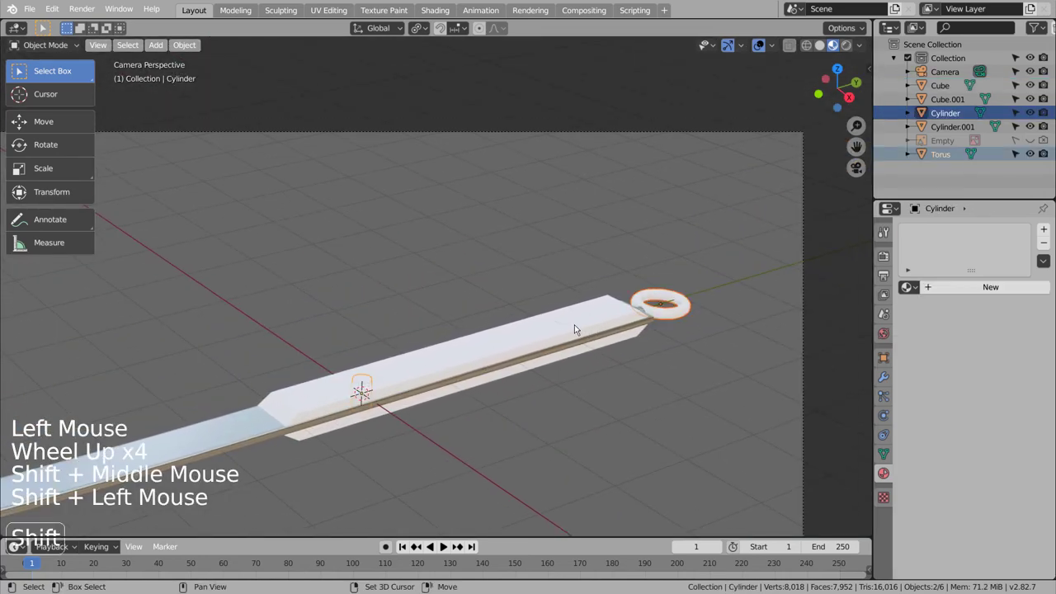
{"action": "left_click", "coordinate": [564, 325], "text": "shift"}
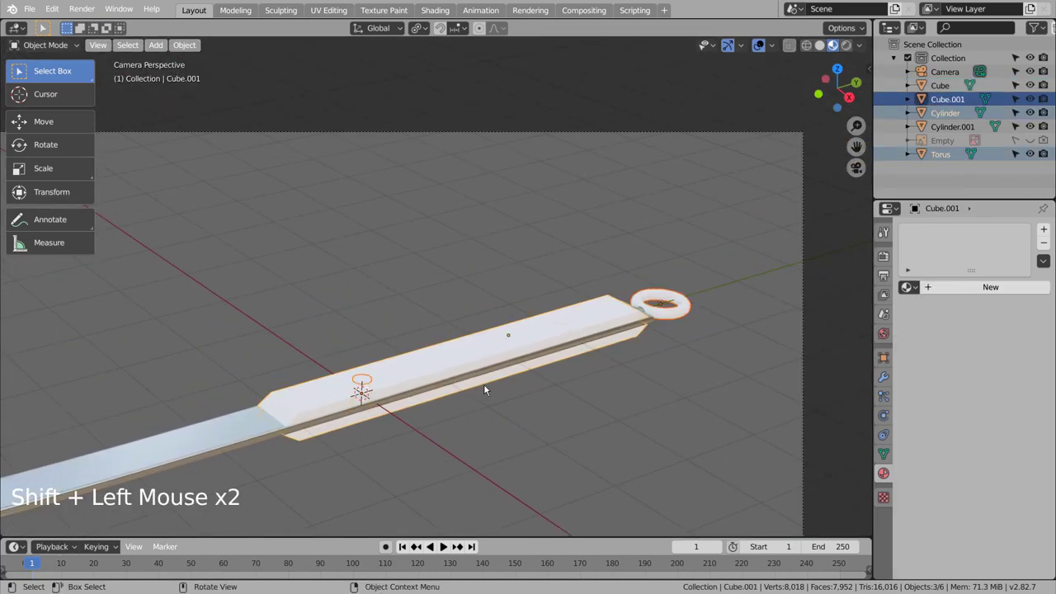
{"action": "key", "text": "ctrl+z"}
{"action": "left_click", "coordinate": [569, 316], "text": "shift"}
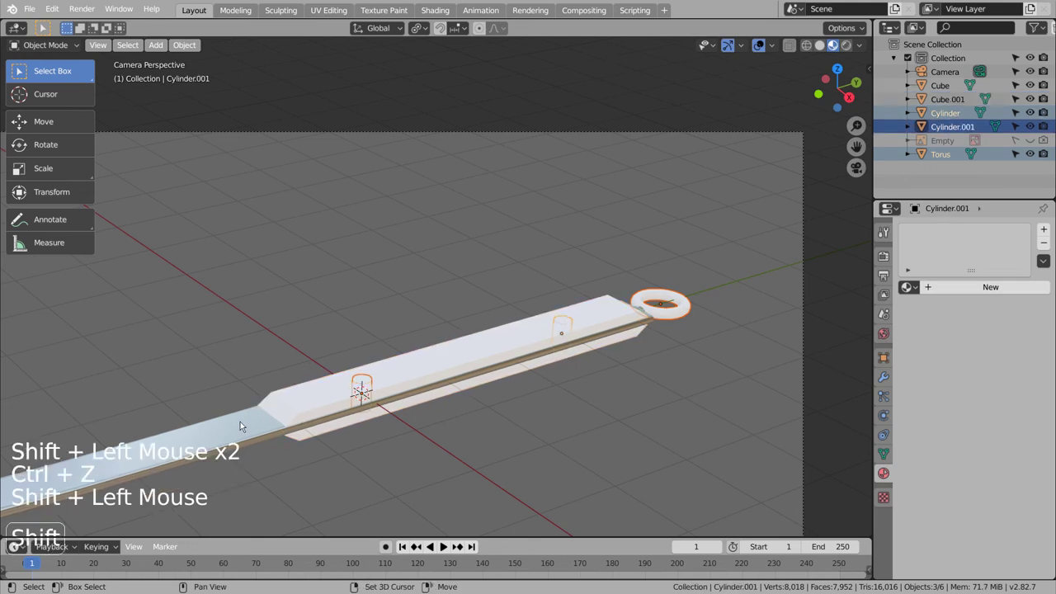
{"action": "left_click", "coordinate": [232, 430], "text": "shift"}
{"action": "left_click", "coordinate": [1044, 261]}
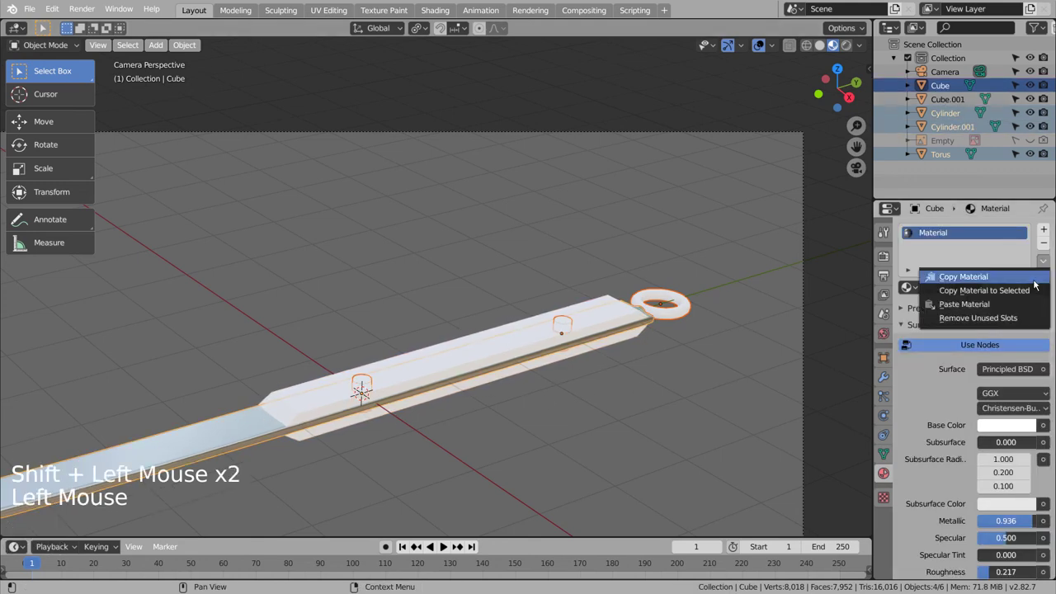
{"action": "left_click", "coordinate": [1031, 289]}
{"action": "left_click", "coordinate": [683, 414]}
- Create a new material for the handle slabs with a dark brown base color, H 0.056, S 0.792, V 0.316
{"action": "left_click", "coordinate": [545, 341]}
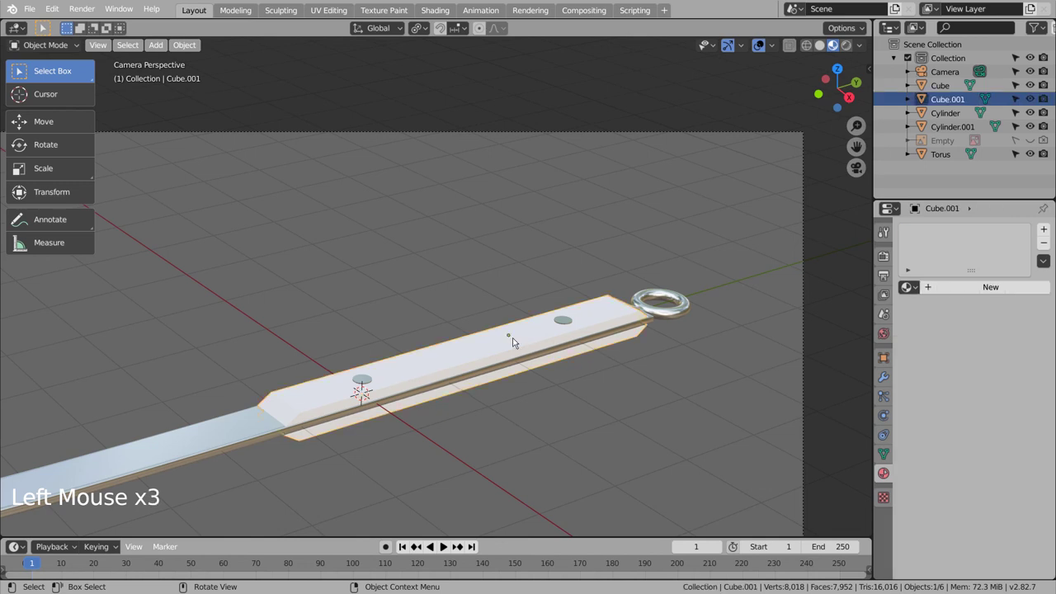
{"action": "left_click", "coordinate": [990, 287]}
{"action": "left_click", "coordinate": [1002, 425]}
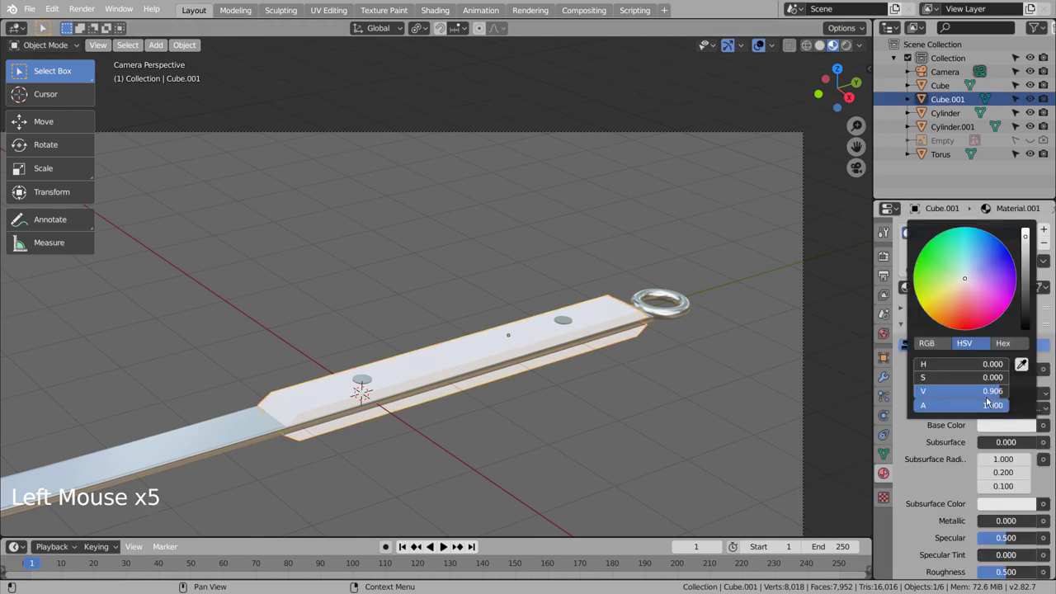
{"action": "left_click", "coordinate": [951, 316]}
{"action": "left_click", "coordinate": [1025, 298]}
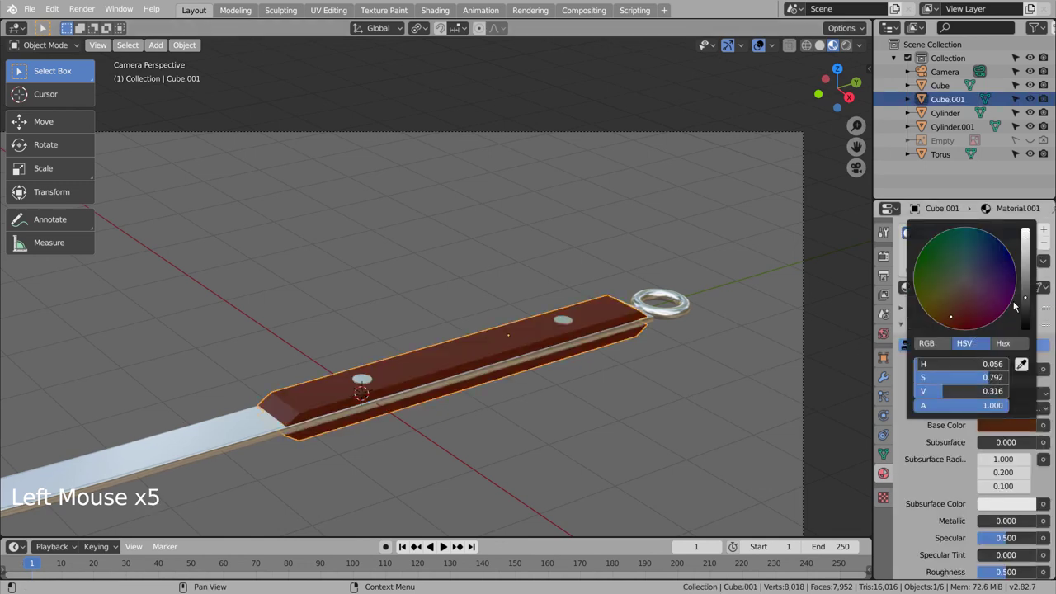
{"action": "left_click", "coordinate": [716, 376]}
- Set the render engine to Cycles
{"action": "middle_click_drag", "start_coordinate": [716, 376], "coordinate": [684, 383]}
{"action": "scroll", "coordinate": [684, 382], "scroll_direction": "down", "scroll_amount": 2}
{"action": "scroll", "coordinate": [681, 386], "scroll_direction": "up", "scroll_amount": 2}
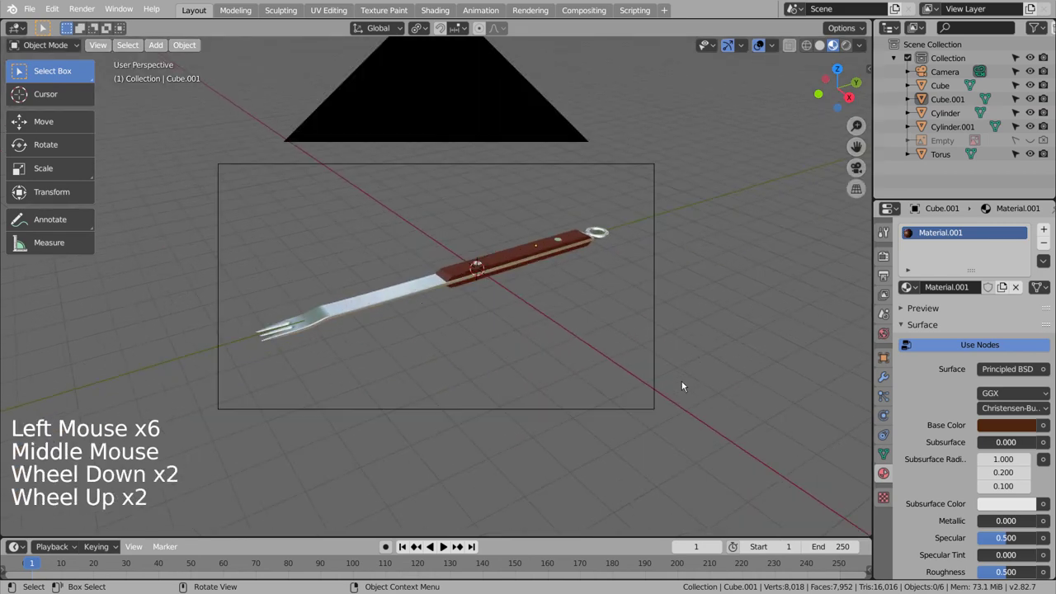
{"action": "key", "text": "KP_0"}
{"action": "key", "text": "KP_0"}
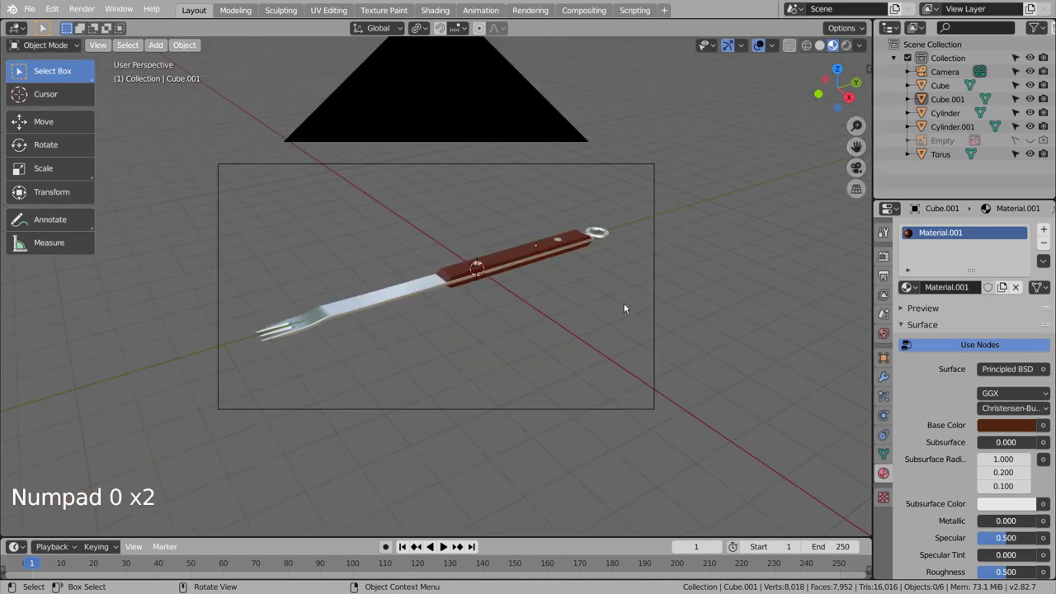
{"action": "left_click", "coordinate": [884, 256]}
{"action": "left_click", "coordinate": [990, 230]}
{"action": "left_click", "coordinate": [988, 274]}
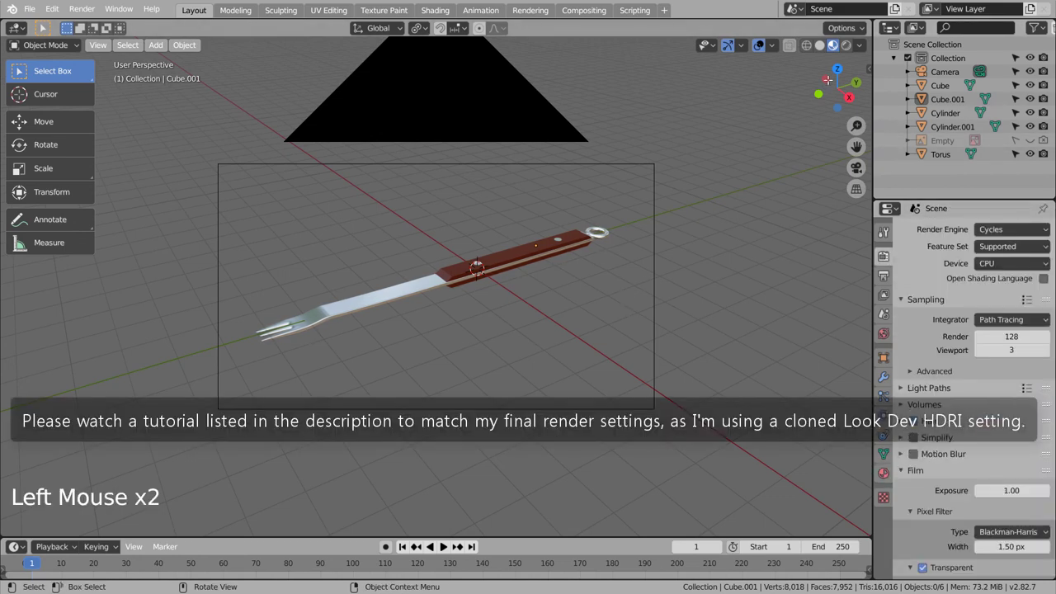
- Preview the fork with Rendered shading through the camera, and return the viewport to Solid shading
{"action": "left_click", "coordinate": [846, 45]}
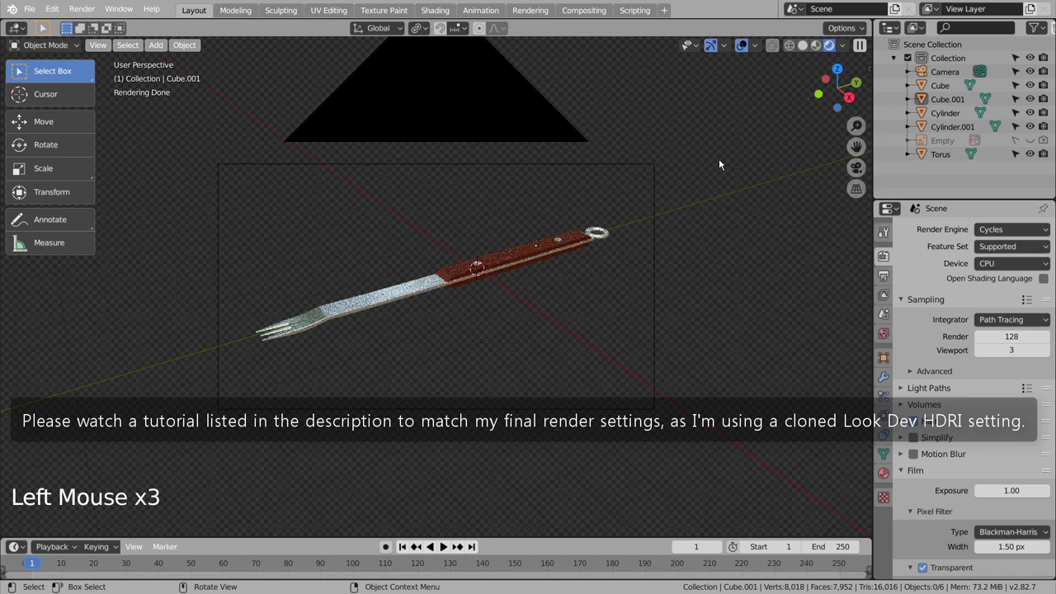
{"action": "middle_click", "coordinate": [625, 272]}
{"action": "key", "text": "KP_0"}
{"action": "scroll", "coordinate": [624, 272], "scroll_direction": "down", "scroll_amount": 3}
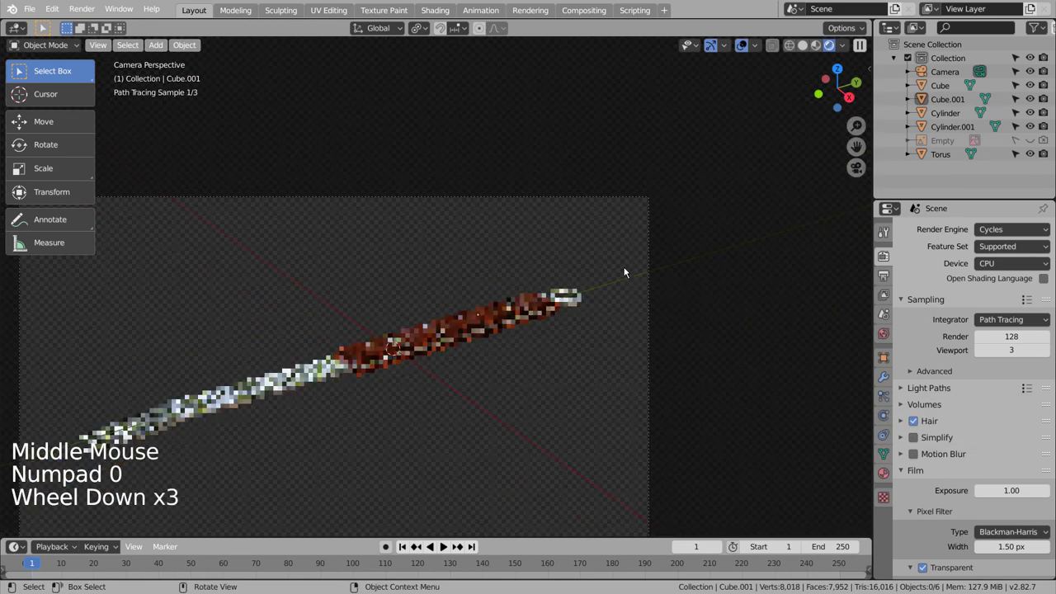
{"action": "middle_click_drag", "start_coordinate": [501, 336], "coordinate": [404, 348], "text": "shift"}
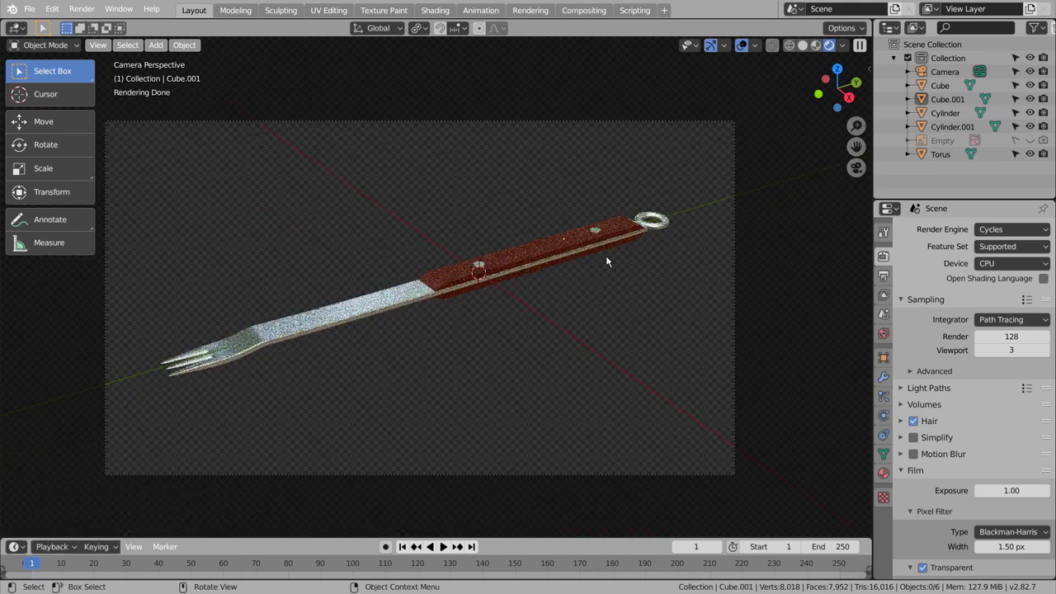
{"action": "left_click", "coordinate": [800, 47]}
- Save the file and render the camera view as a still image
{"action": "key", "text": "ctrl+s"}
{"action": "key", "text": "F12"}
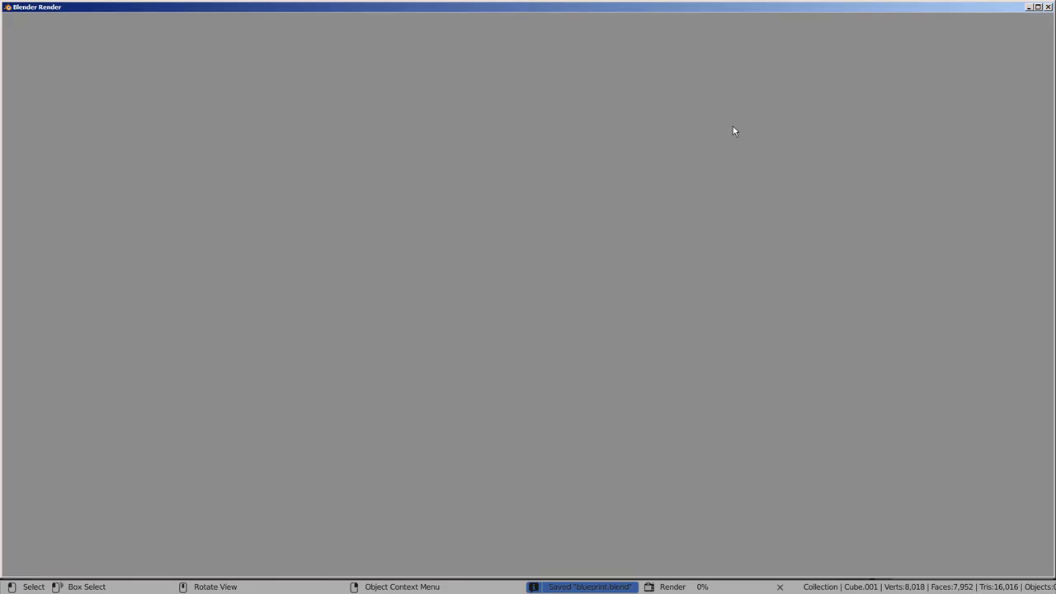